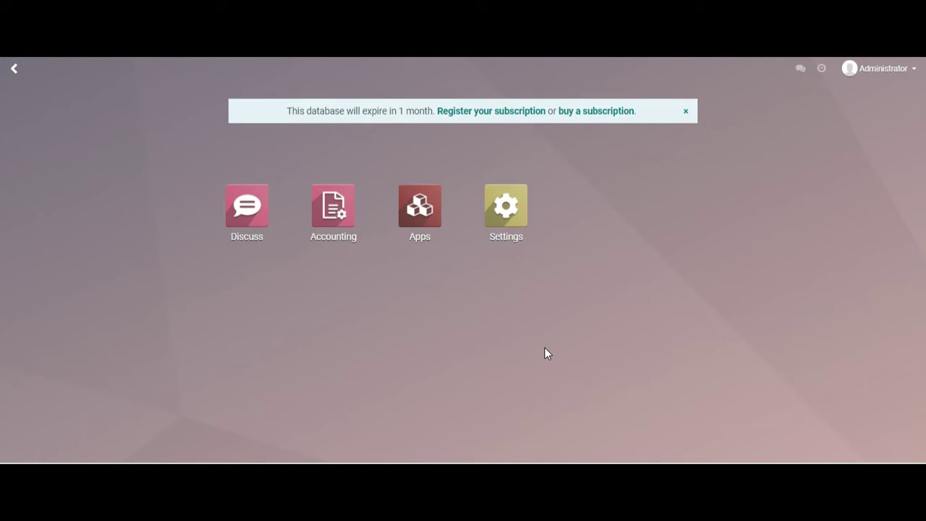
# - From Accounting settings, go to General Settings and open the internal Users list via Manage Users
pyautogui.click(323, 208)
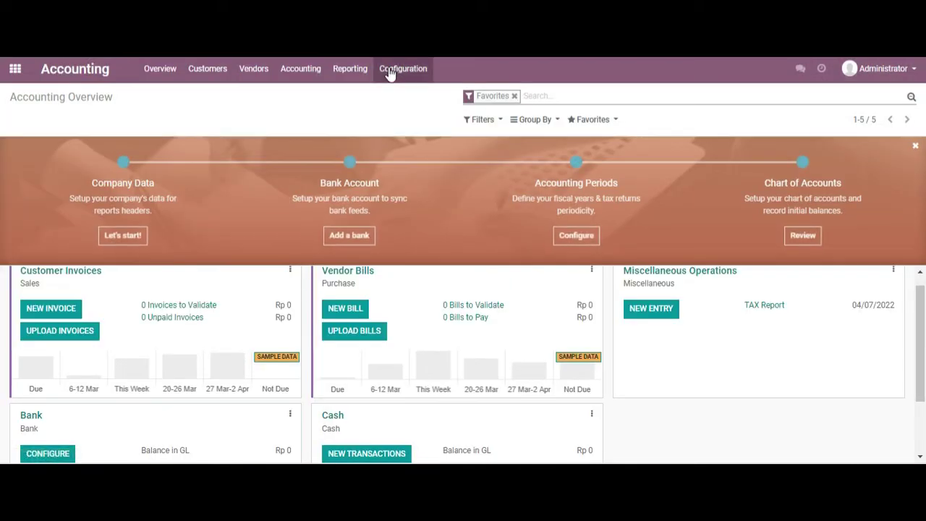
pyautogui.click(389, 72)
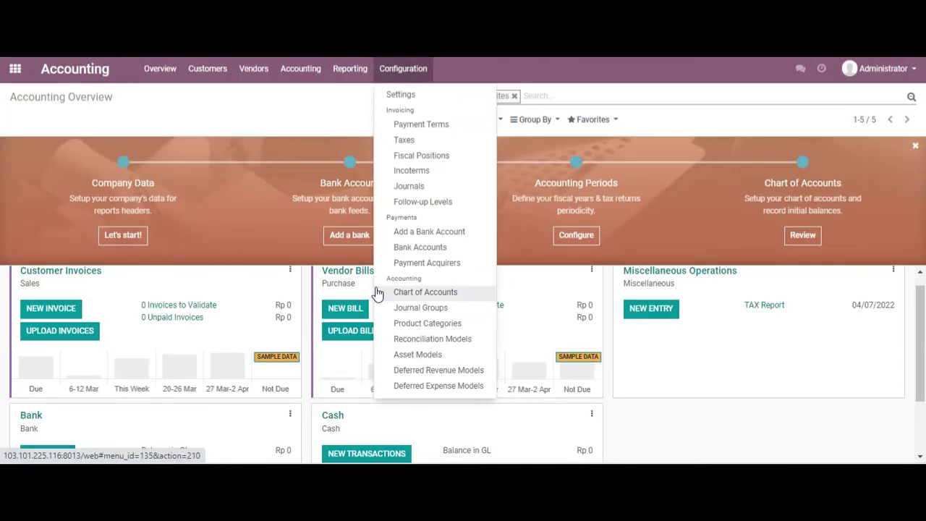
pyautogui.click(427, 95)
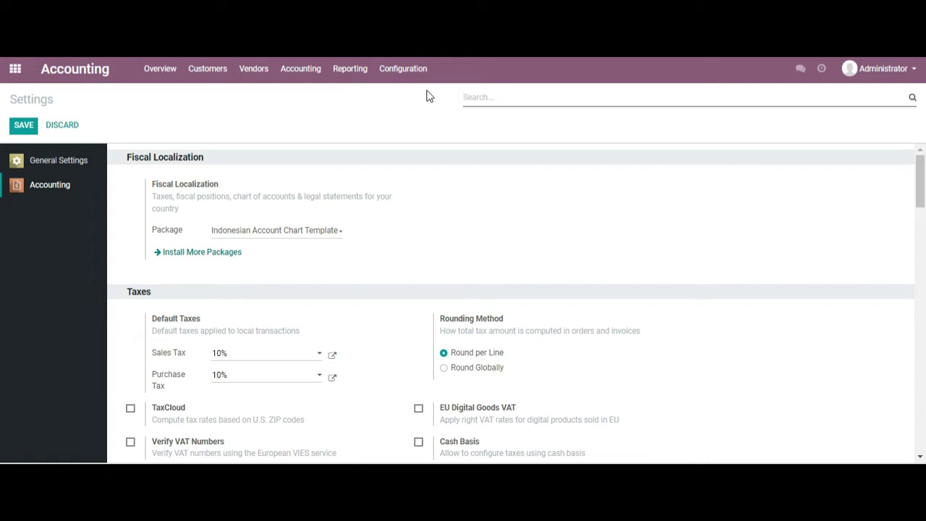
pyautogui.click(68, 163)
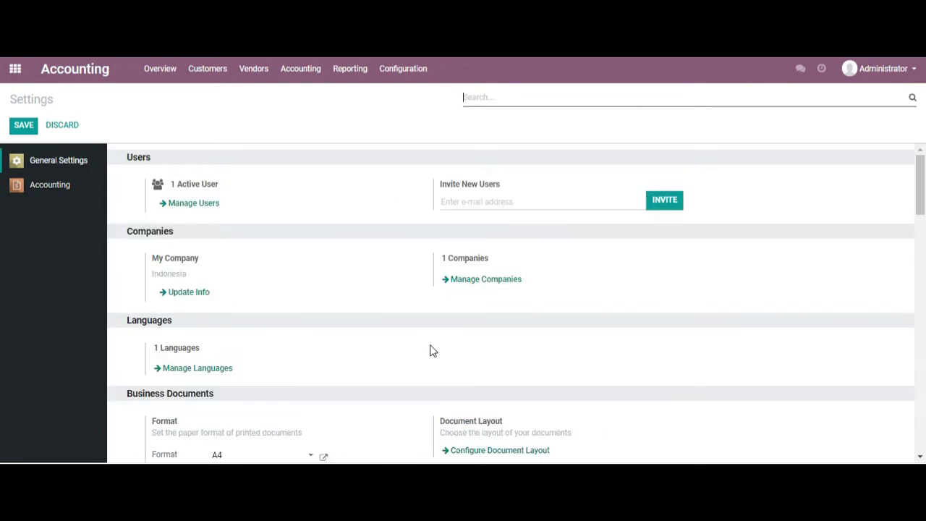
pyautogui.click(201, 203)
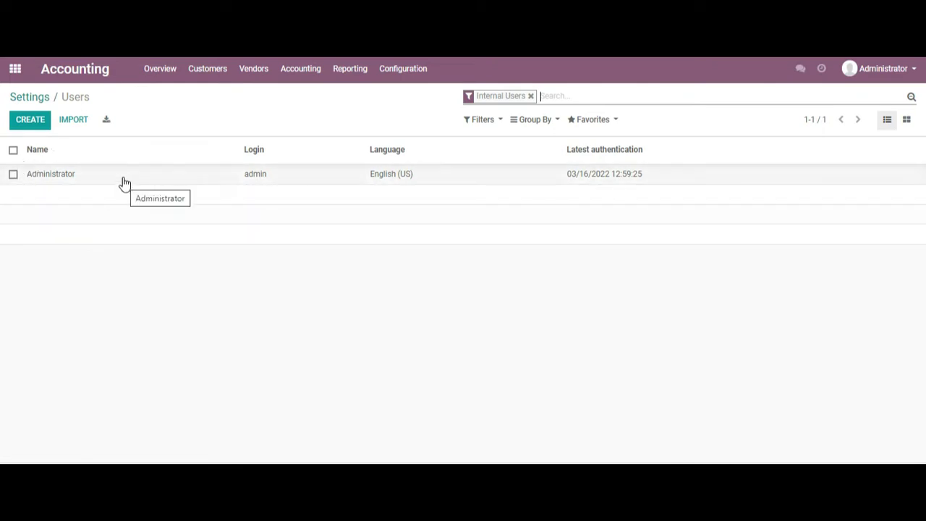
# - Create a new user named User2 with the administrator's login as e-mail and Advisor accounting access
pyautogui.click(35, 124)
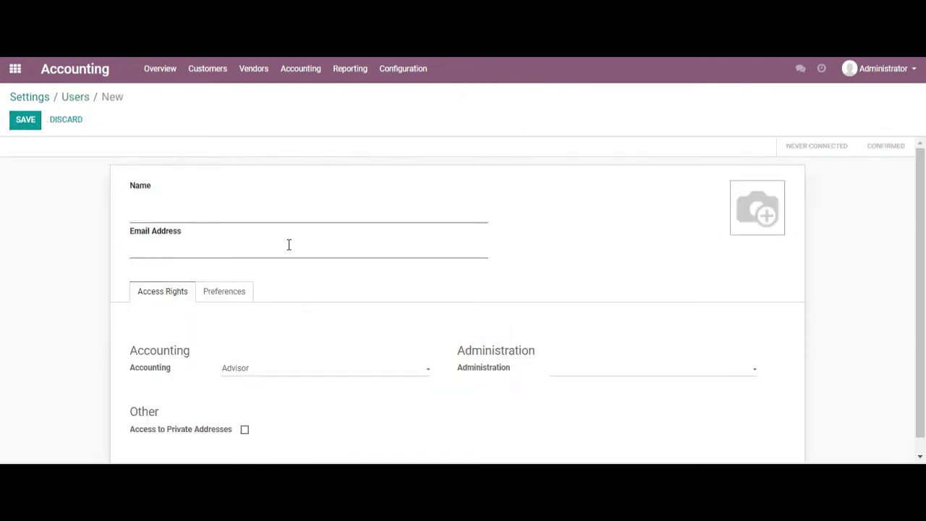
pyautogui.write('User2')
pyautogui.click(288, 245)
pyautogui.write('admin')
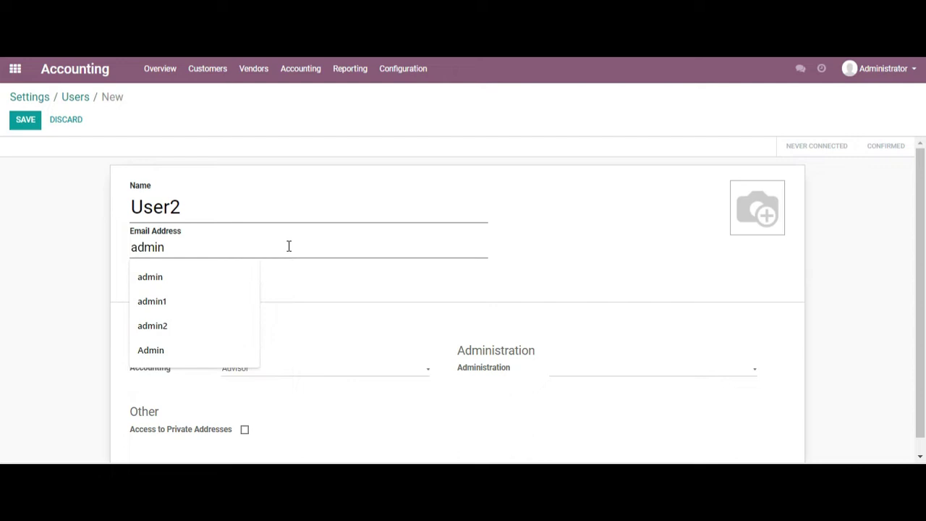
pyautogui.click(505, 292)
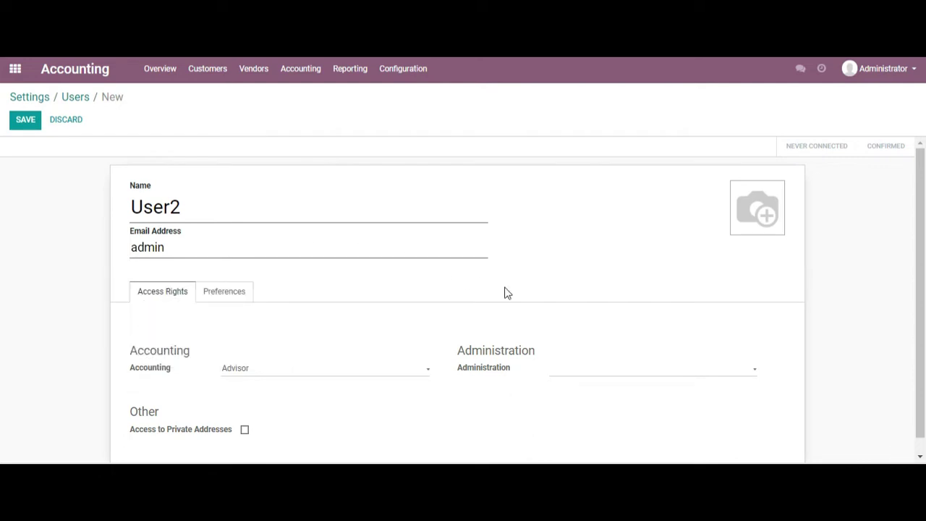
pyautogui.scroll(-1, 924, 285)
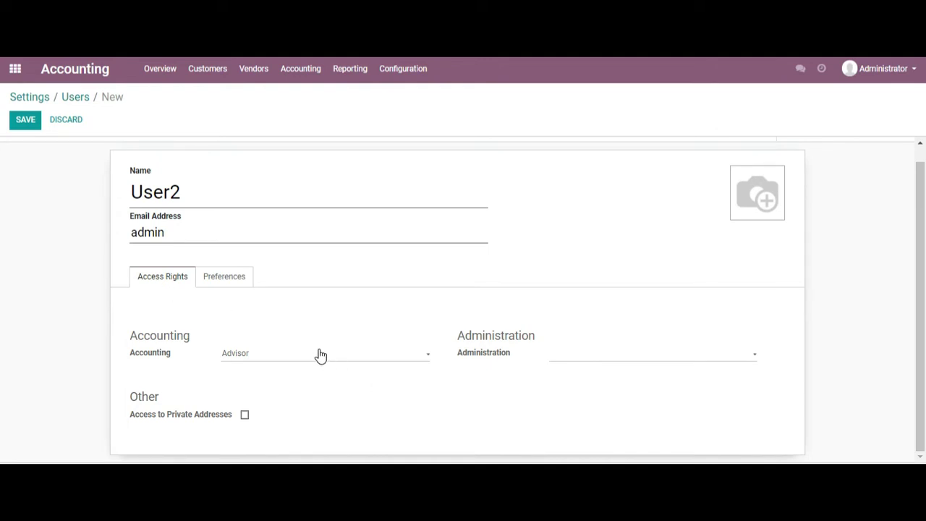
pyautogui.click(265, 359)
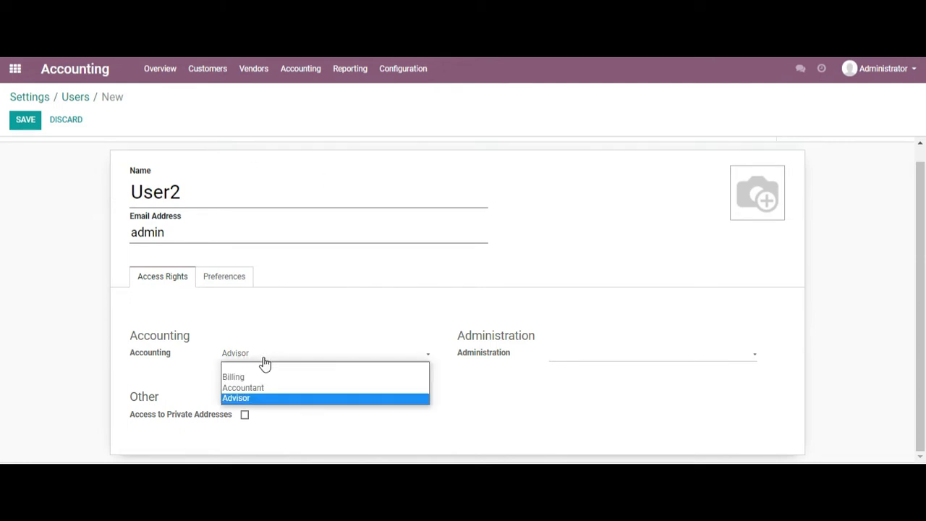
pyautogui.click(248, 399)
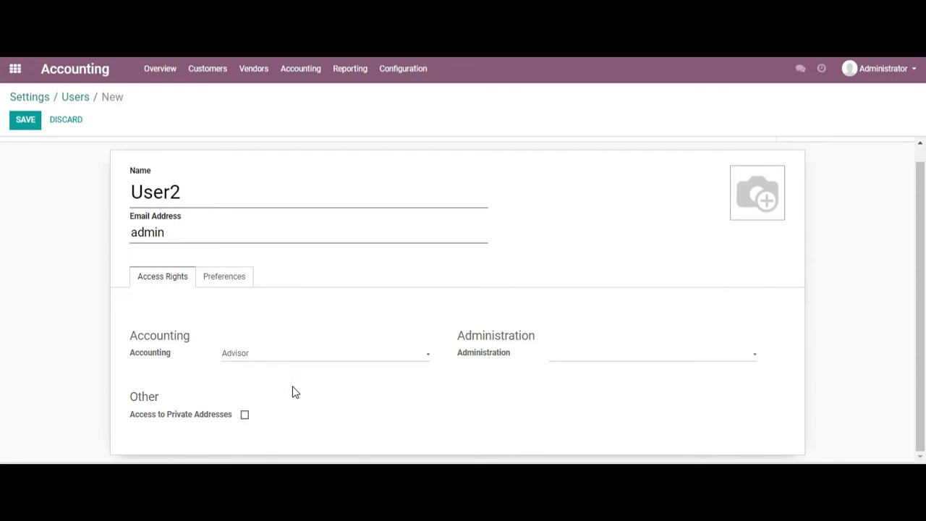
pyautogui.click(558, 357)
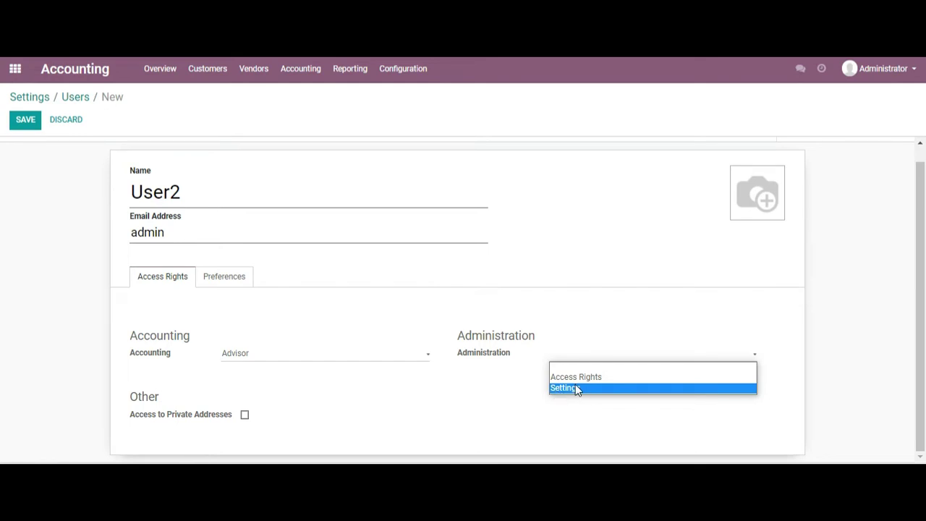
# - Give User2 Settings administration rights, attempt to save, and dismiss the duplicate-login error
pyautogui.click(558, 389)
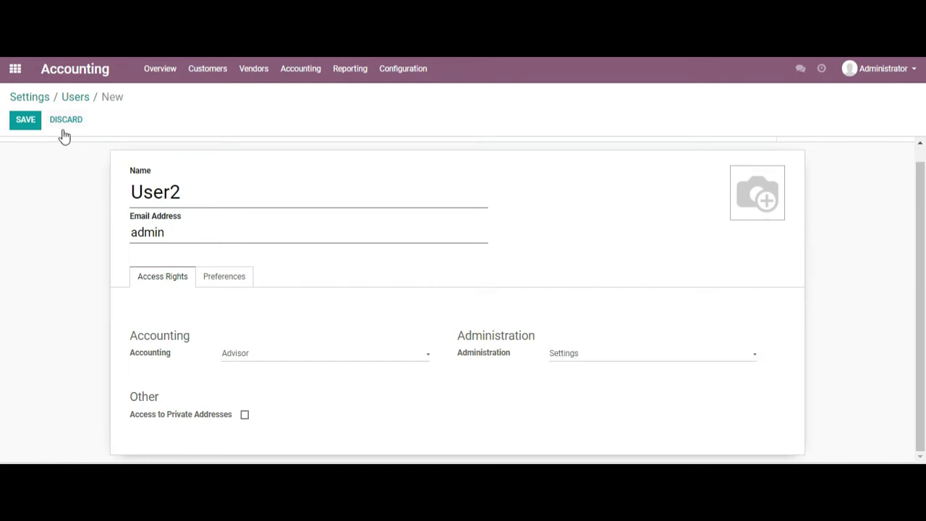
pyautogui.click(239, 279)
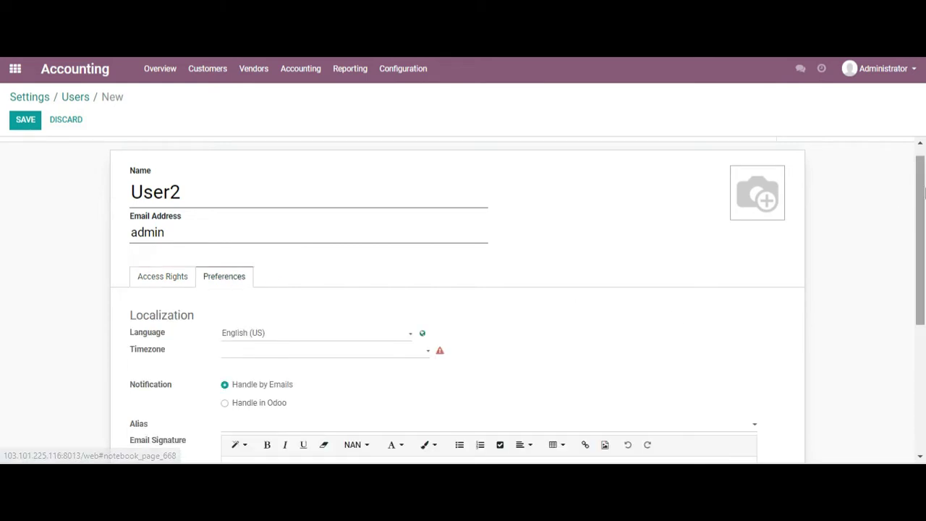
pyautogui.scroll(-3, 924, 190)
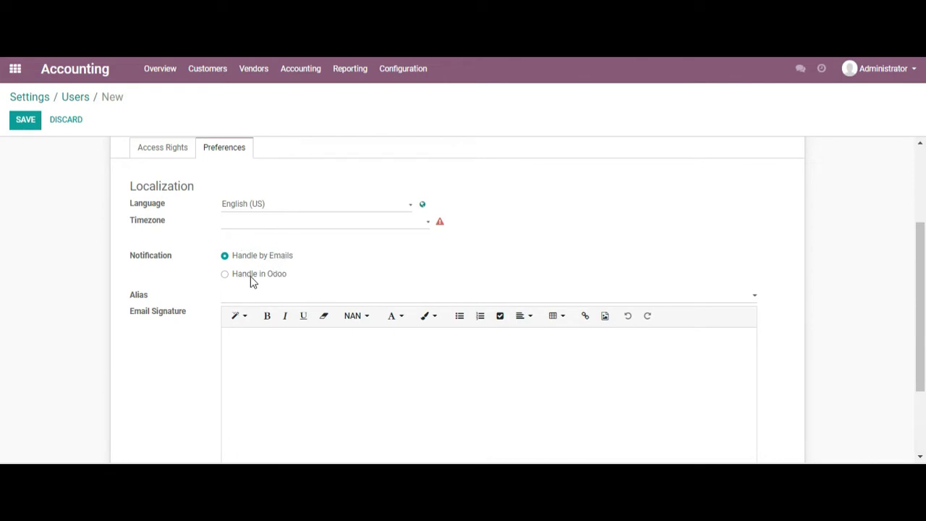
pyautogui.click(25, 119)
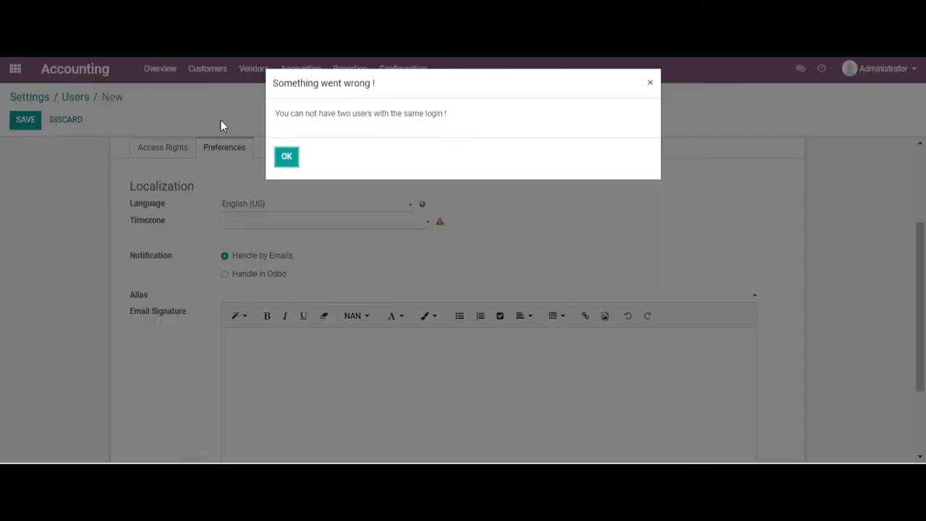
pyautogui.click(286, 158)
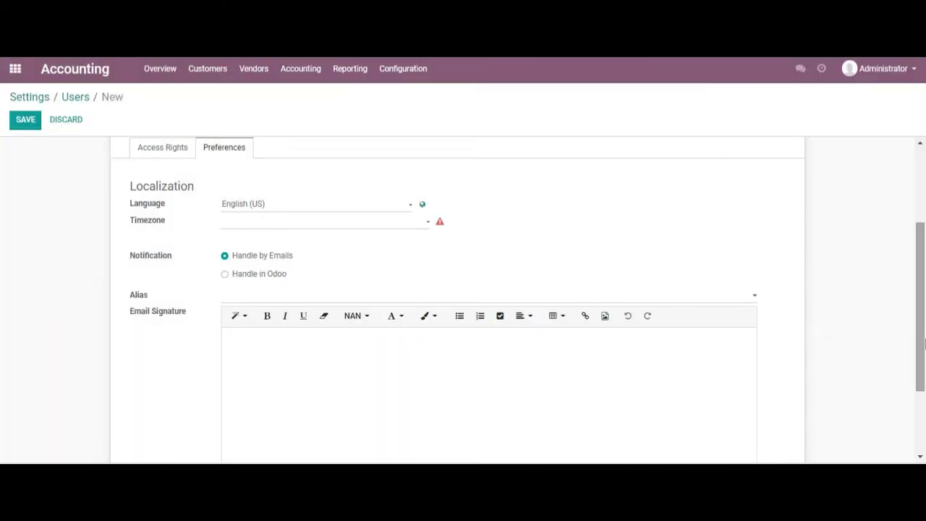
pyautogui.scroll(2, 925, 343)
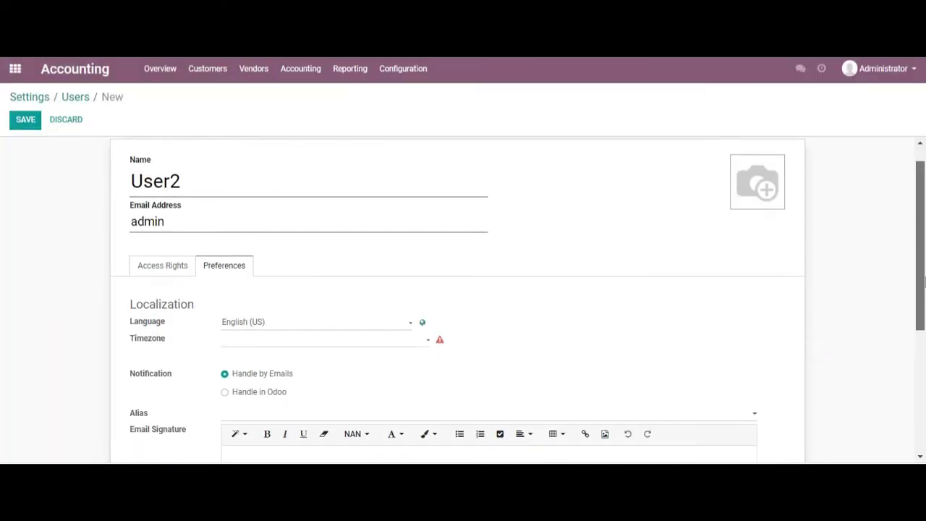
# - Append '1' to User2's login to make it unique, save, and return to the Users list
pyautogui.click(224, 239)
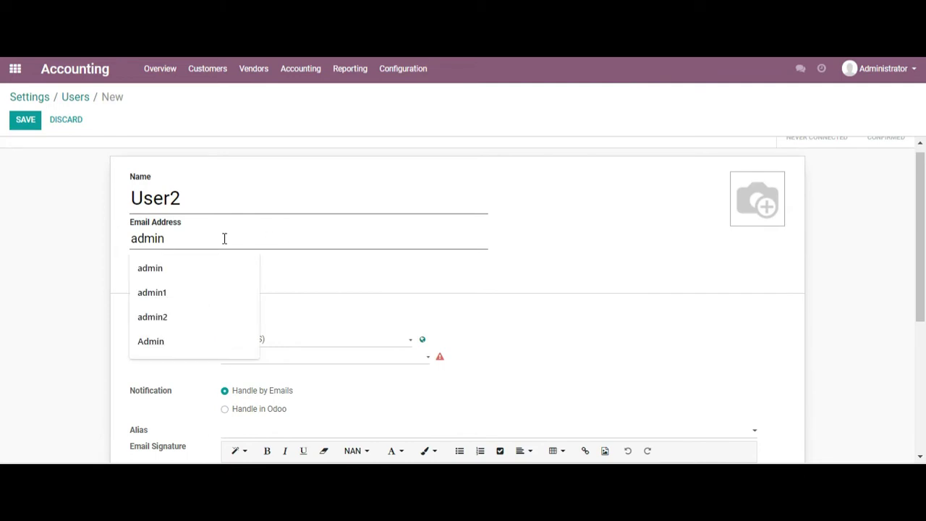
pyautogui.write('1')
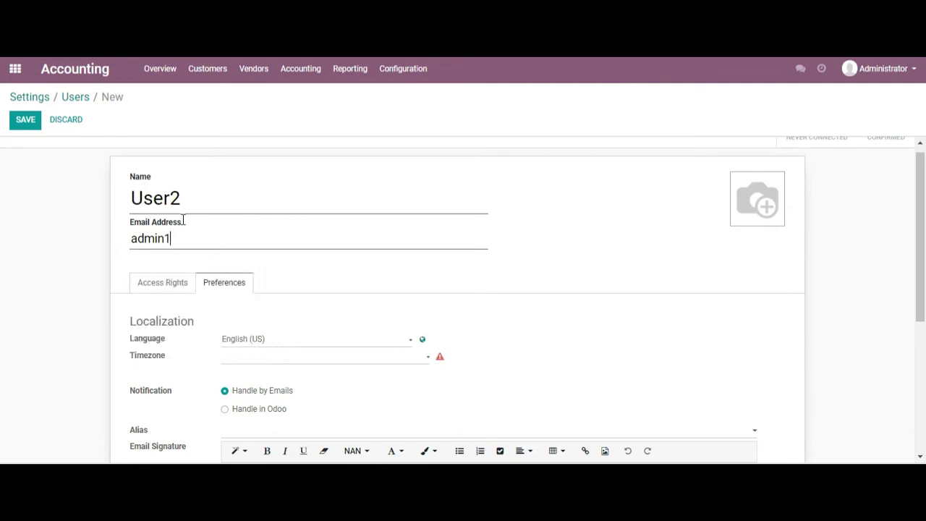
pyautogui.click(29, 123)
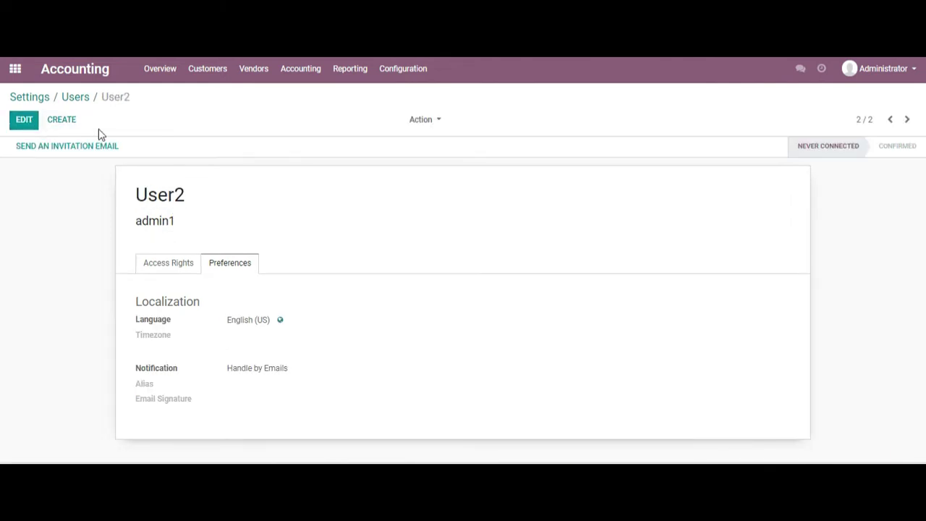
pyautogui.click(75, 99)
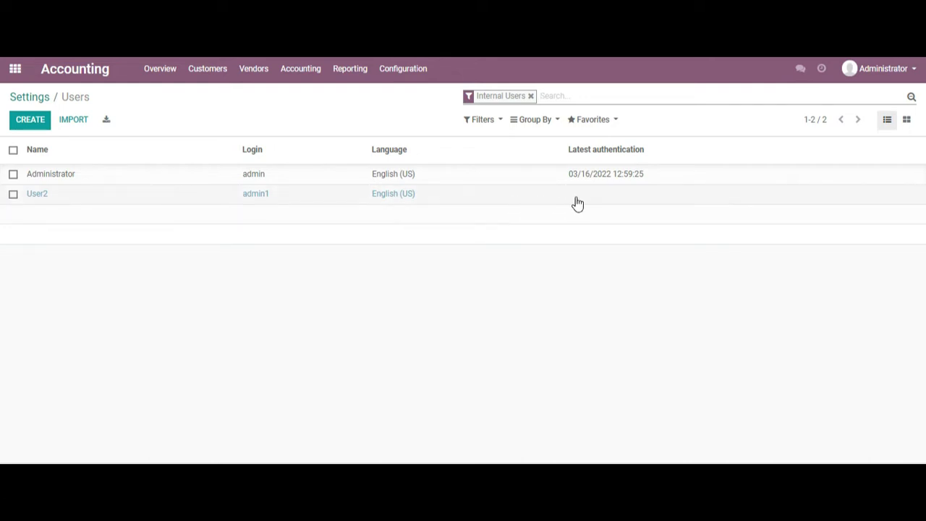
# - Select User2 and set a new password for it with the Change Password action
pyautogui.rightClick(451, 193)
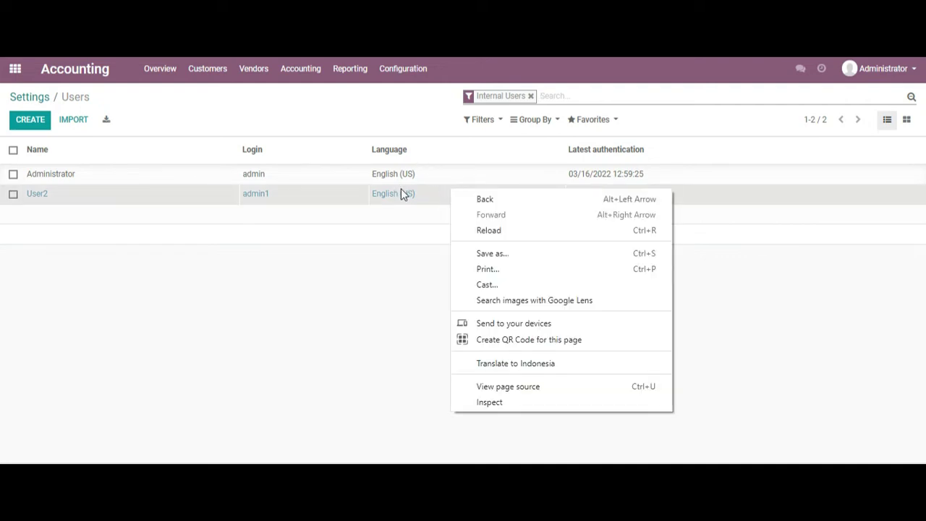
pyautogui.click(16, 196)
pyautogui.click(15, 197)
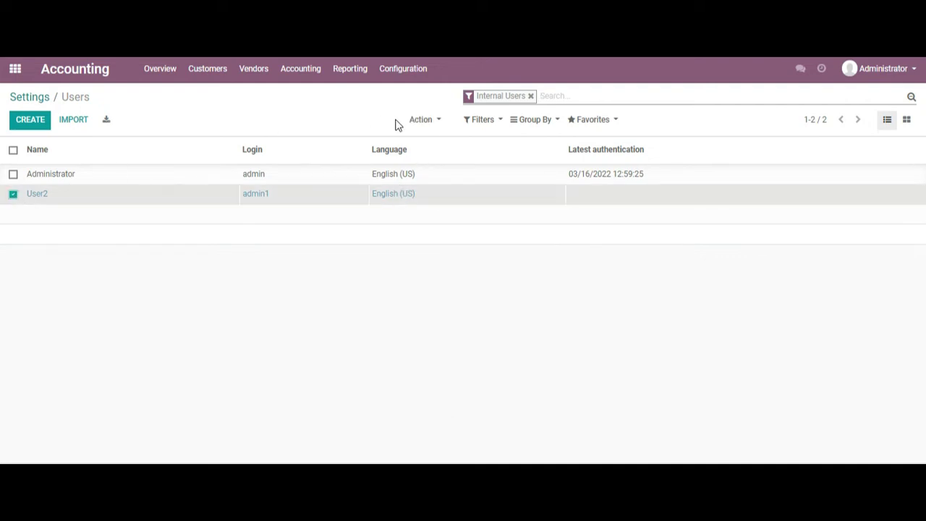
pyautogui.click(426, 123)
pyautogui.click(445, 187)
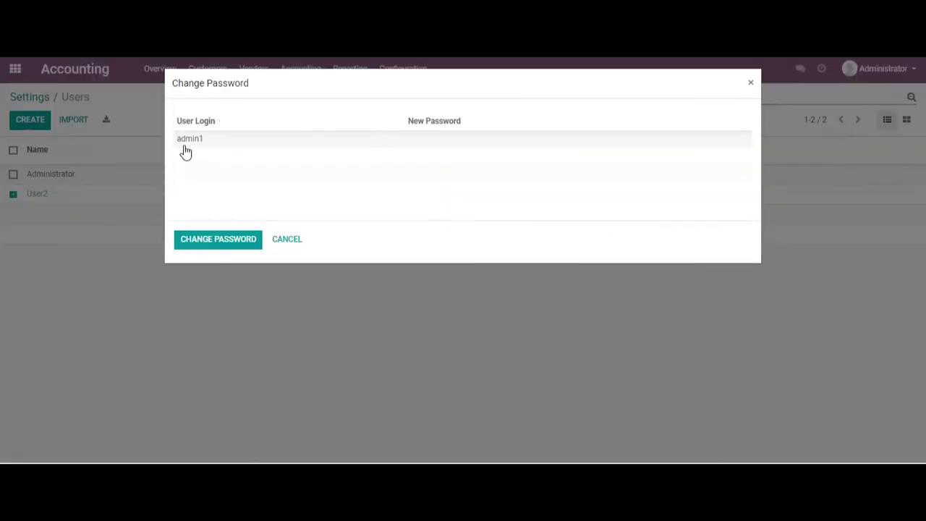
pyautogui.click(449, 137)
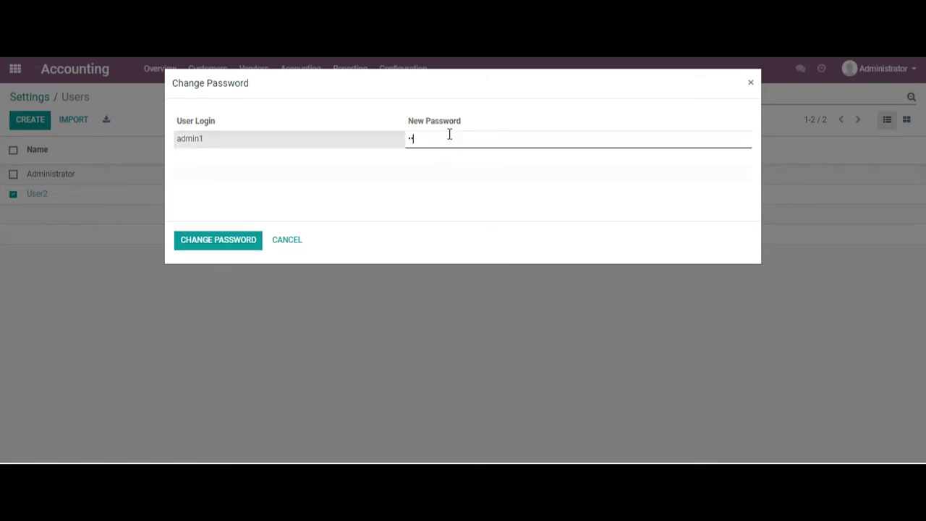
pyautogui.write('admin1')
pyautogui.click(239, 239)
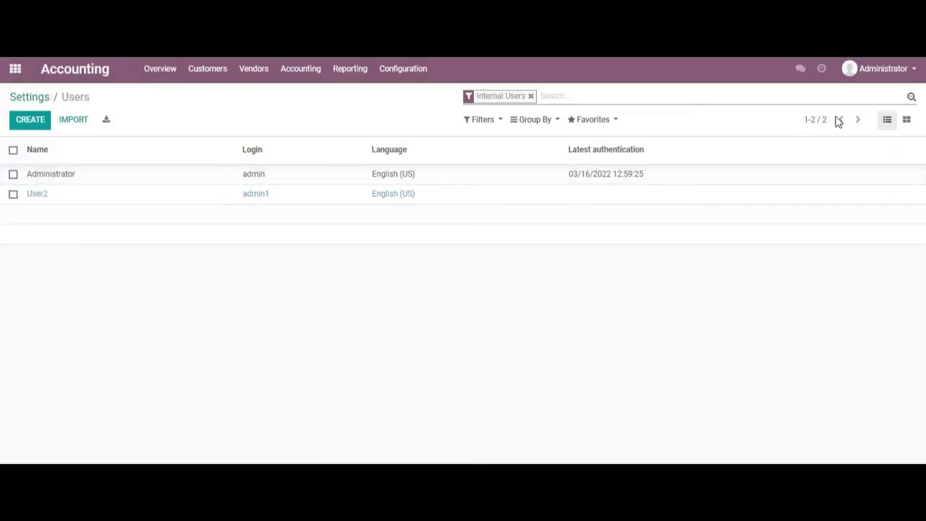
# - Log out of the Administrator session and sign in as User2 with its new password
pyautogui.click(887, 75)
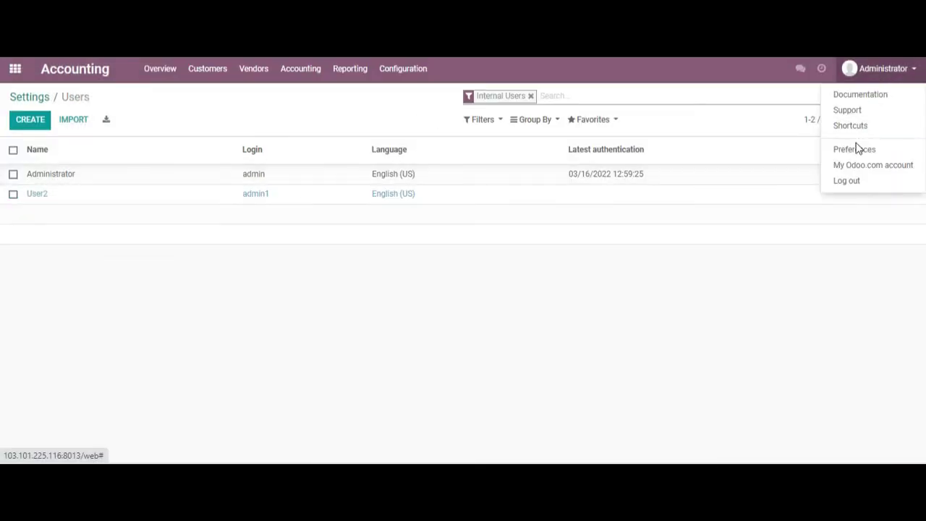
pyautogui.click(844, 184)
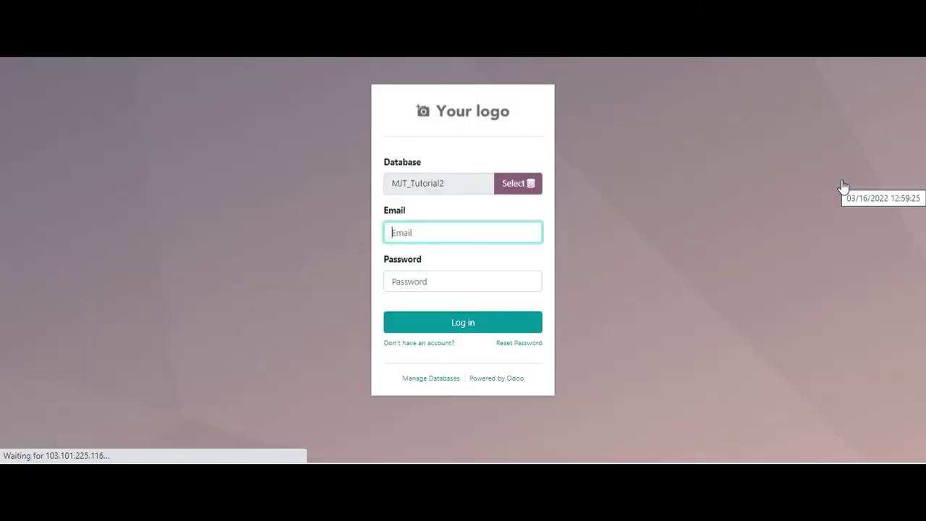
pyautogui.write('ad')
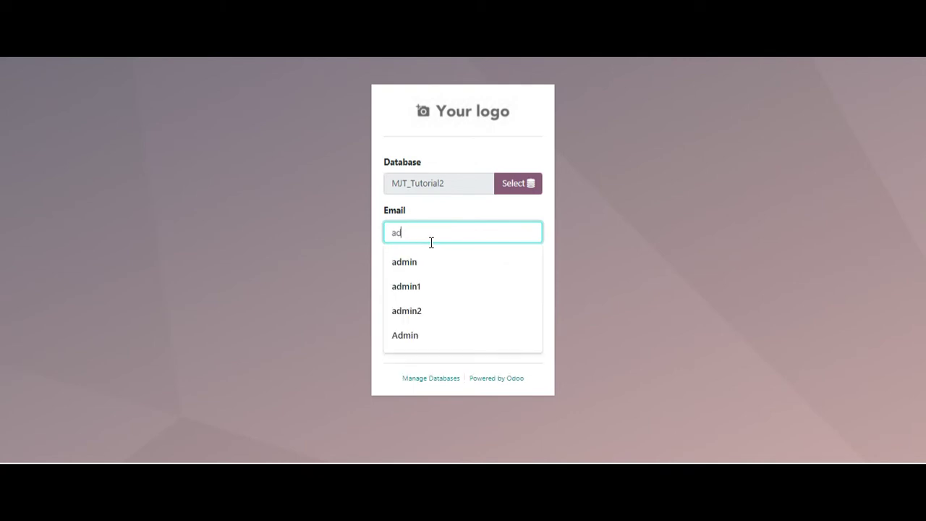
pyautogui.write('min1')
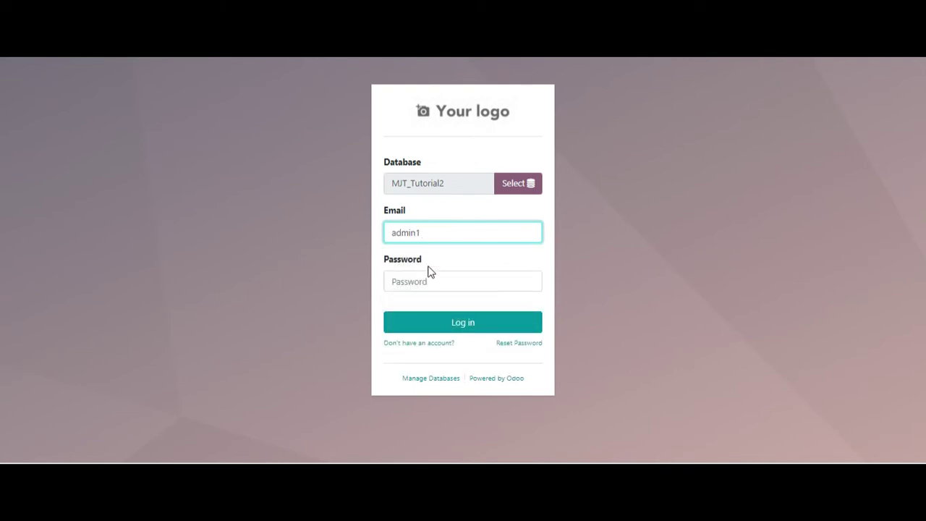
pyautogui.click(428, 282)
pyautogui.write('adm')
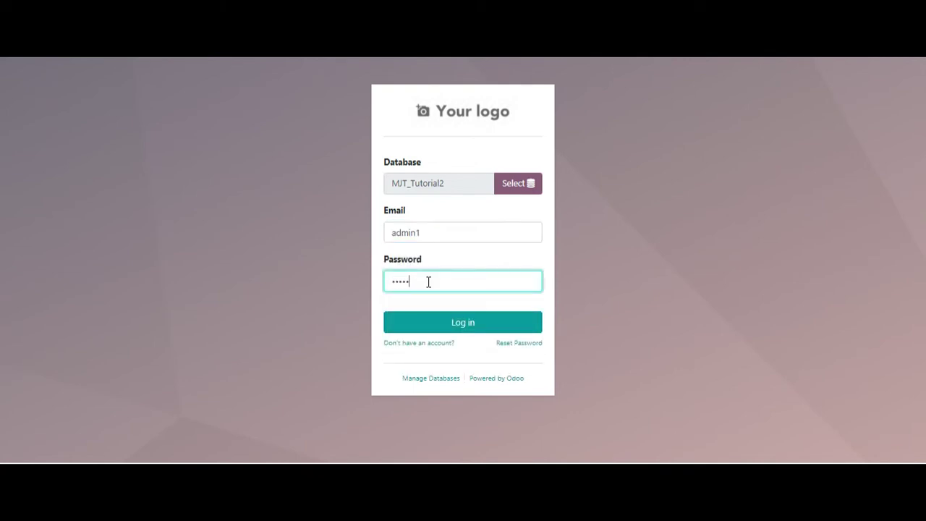
pyautogui.click(438, 323)
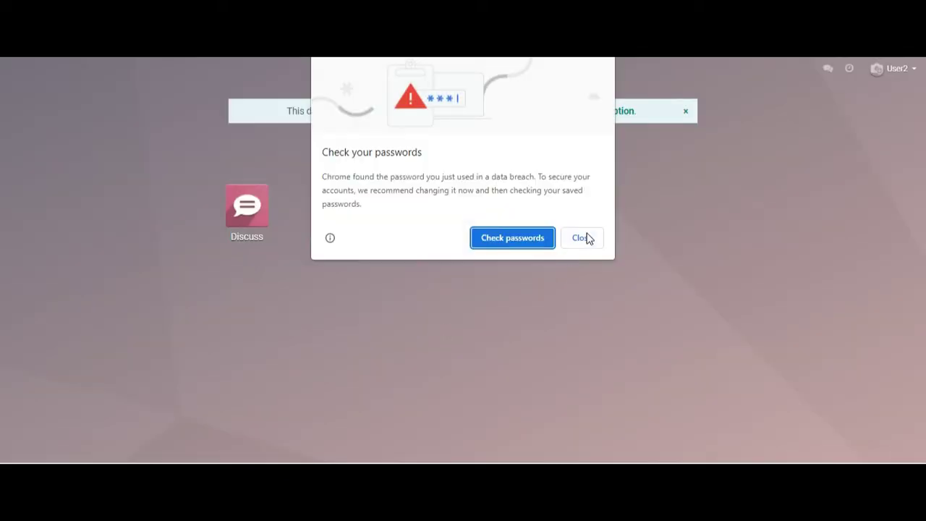
# - Dismiss Chrome's password breach warning and save-password prompt
pyautogui.click(583, 238)
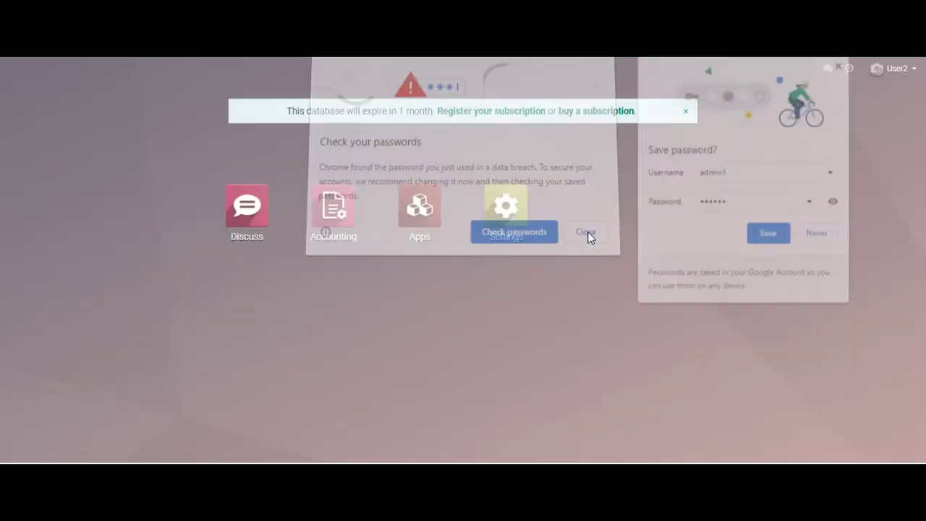
pyautogui.click(842, 63)
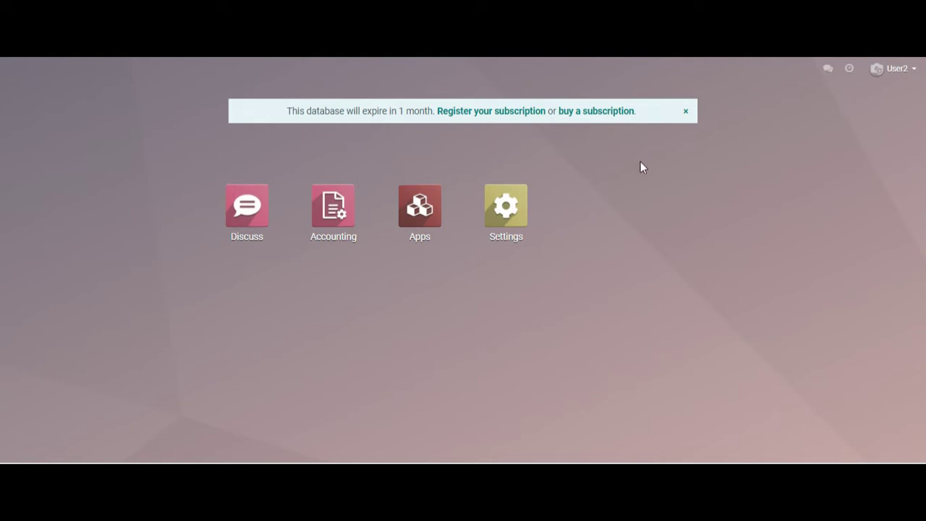
pyautogui.click(904, 72)
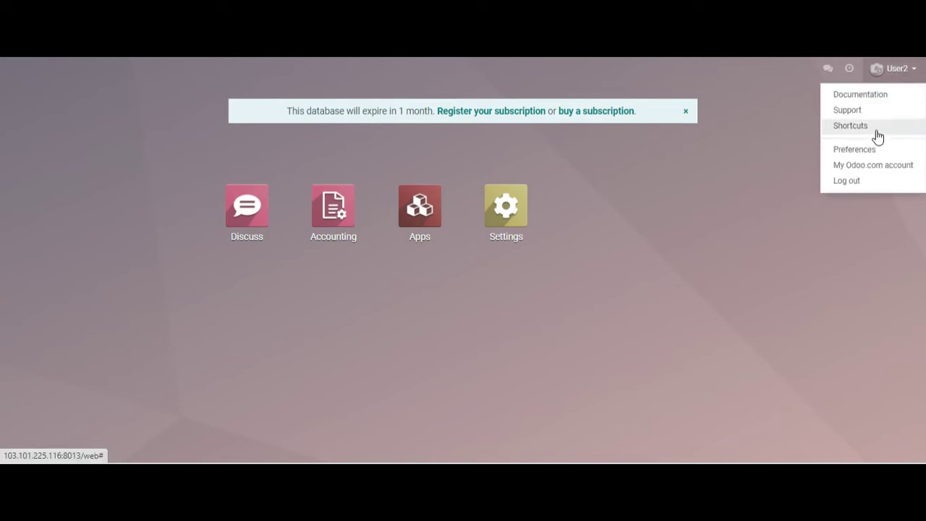
# - Log User2 out and sign back in as the administrator
pyautogui.click(861, 181)
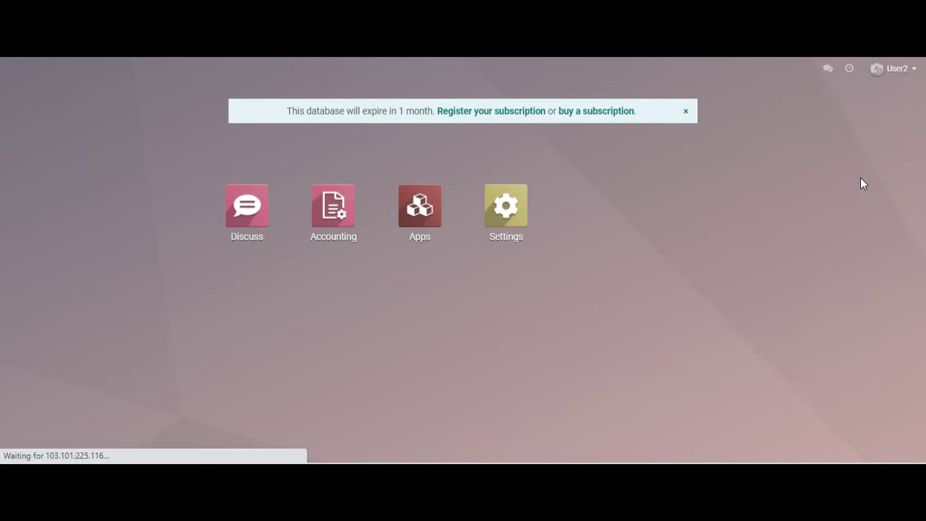
pyautogui.write('admin')
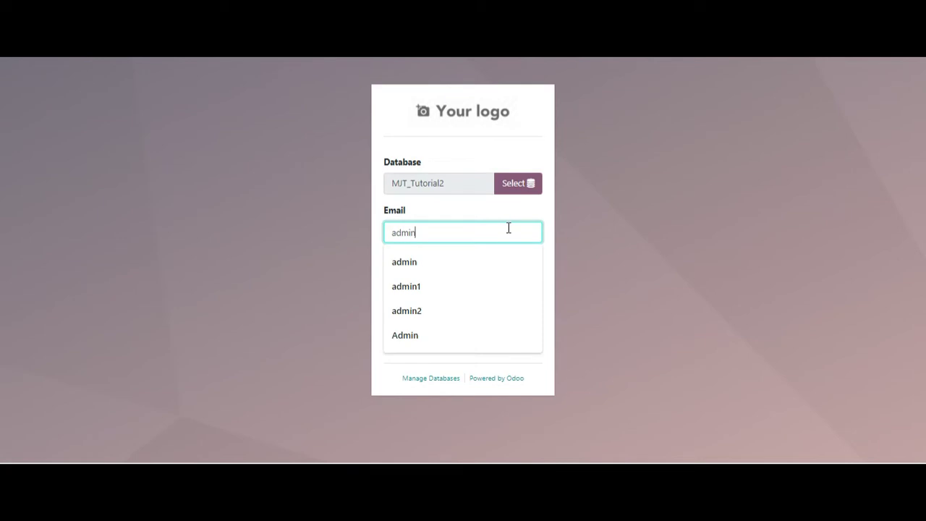
pyautogui.press('Tab')
pyautogui.write('admin')
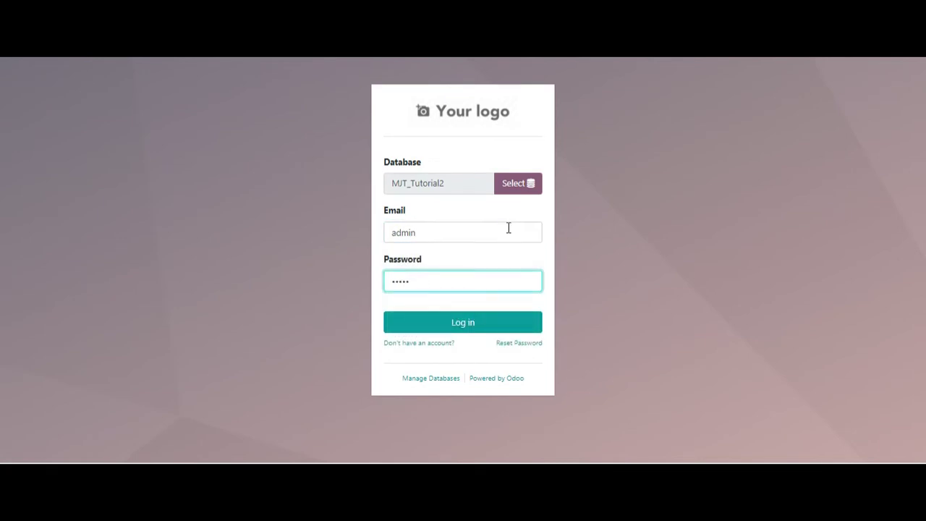
pyautogui.press('Return')
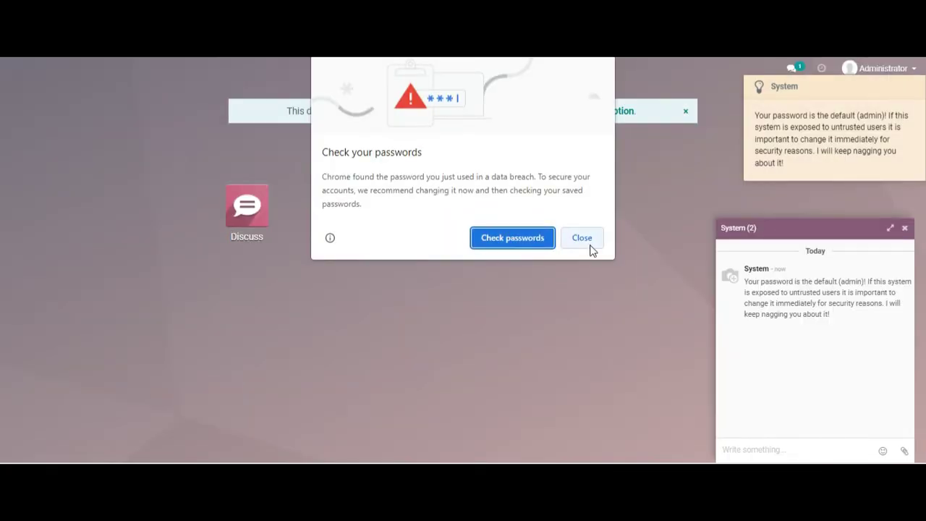
# - Dismiss Chrome's password pop-ups and the System chat, then open Accounting
pyautogui.click(590, 247)
pyautogui.click(843, 64)
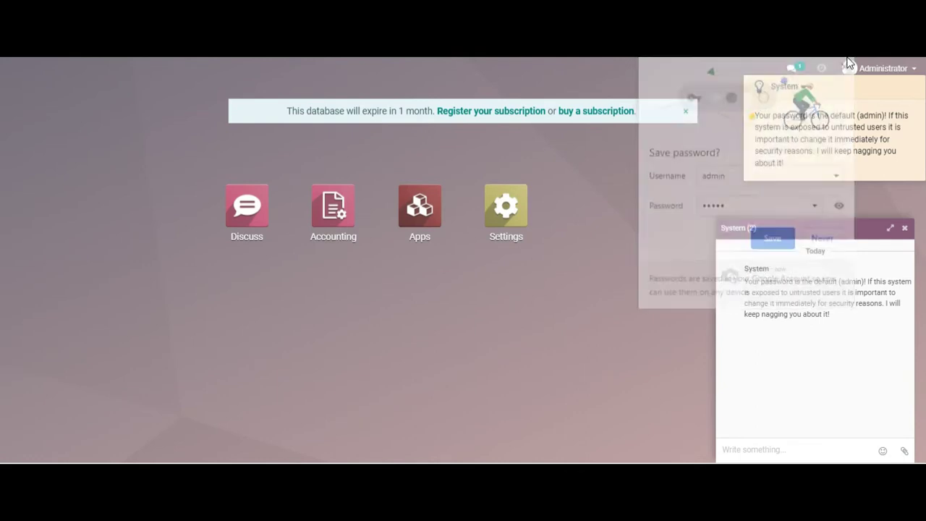
pyautogui.click(905, 228)
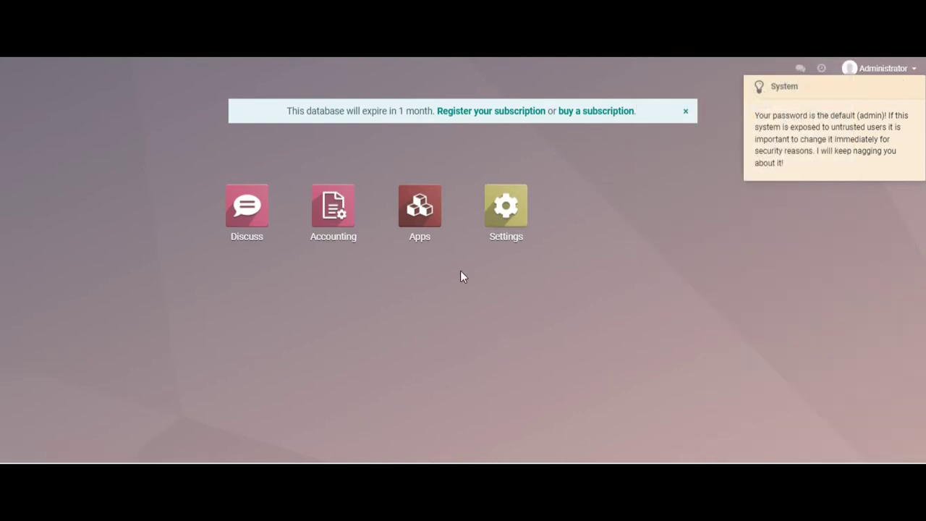
pyautogui.click(330, 206)
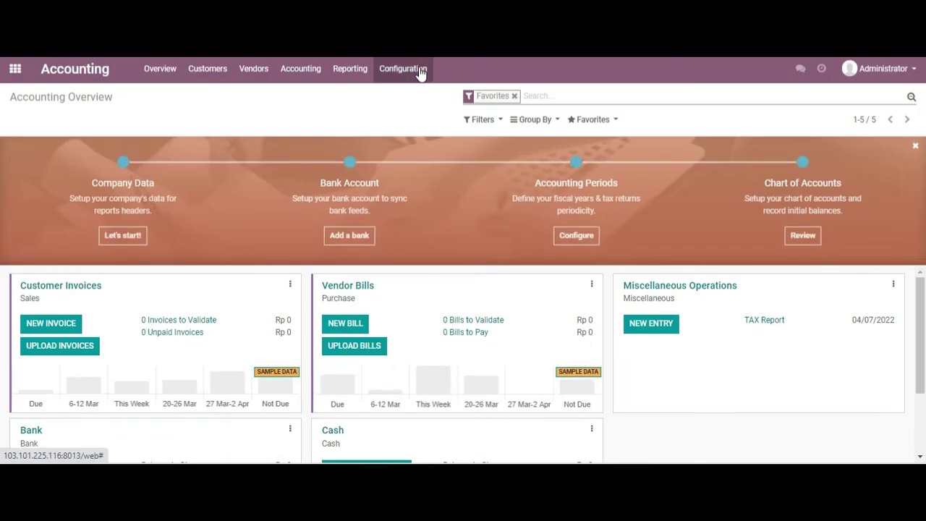
# - Go to Accounting's General Settings and open the My Company record for editing
pyautogui.click(418, 70)
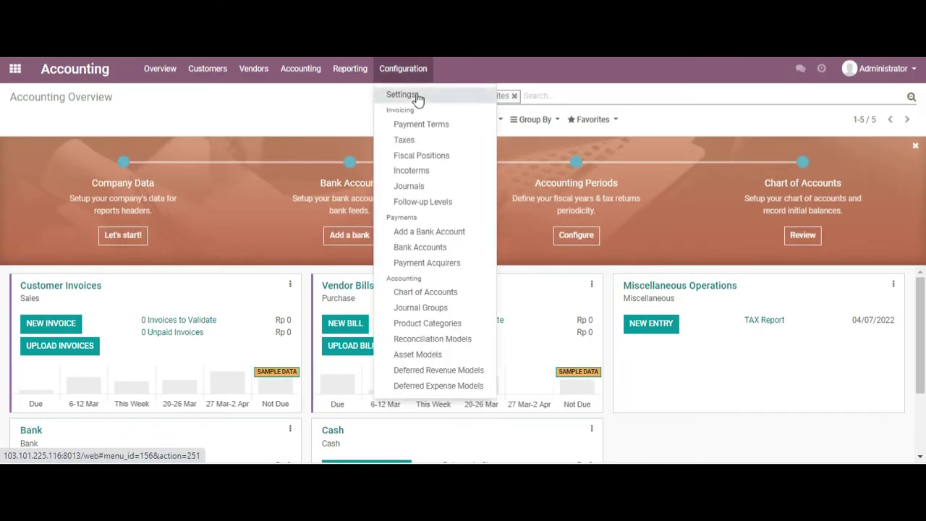
pyautogui.click(418, 96)
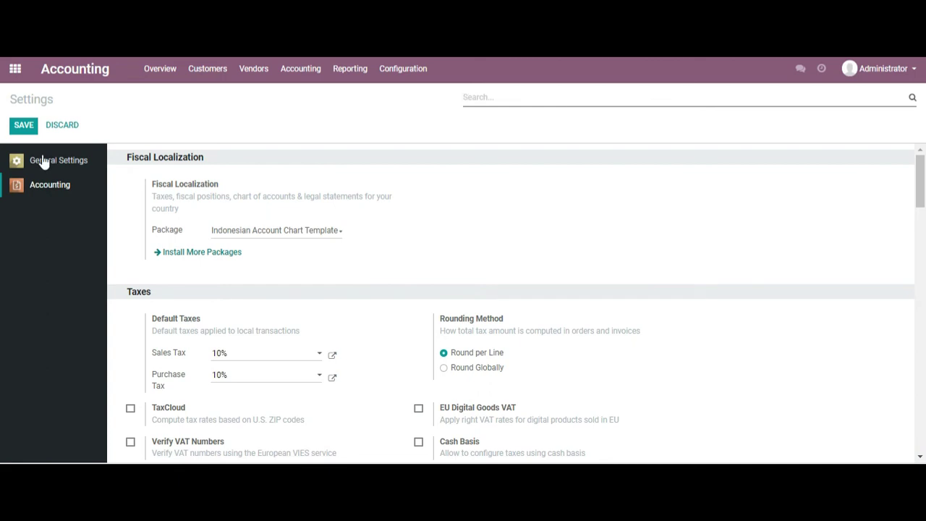
pyautogui.click(49, 161)
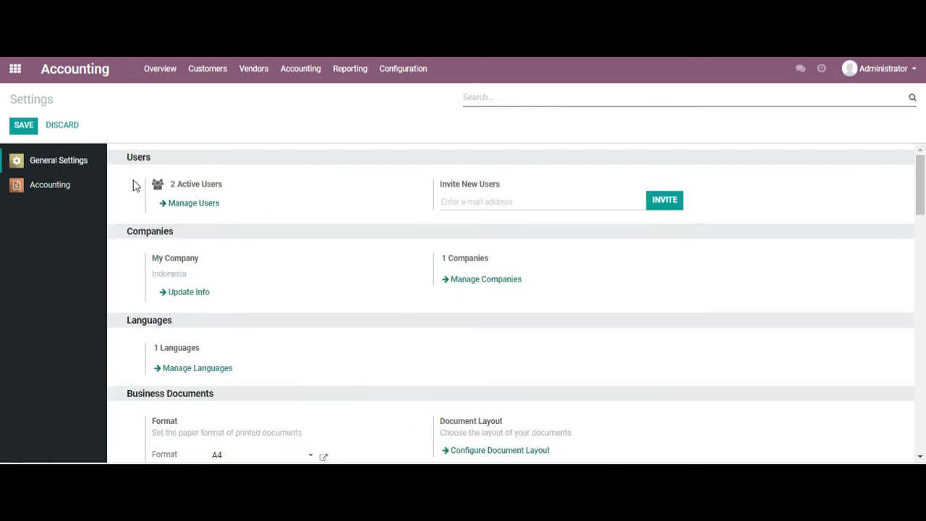
pyautogui.click(186, 296)
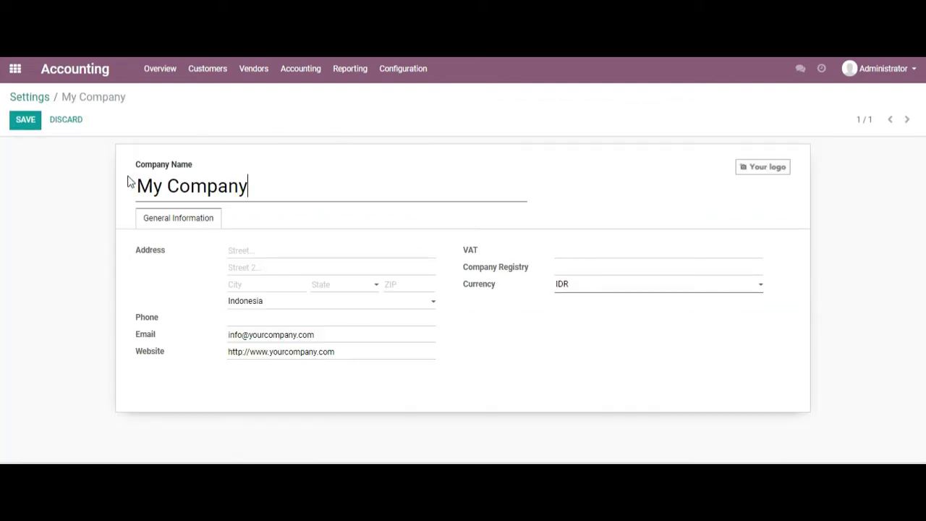
# - Rename the company to 'PT Testing MJT'
pyautogui.click(283, 188)
pyautogui.moveTo(262, 184); pyautogui.dragTo(146, 186)
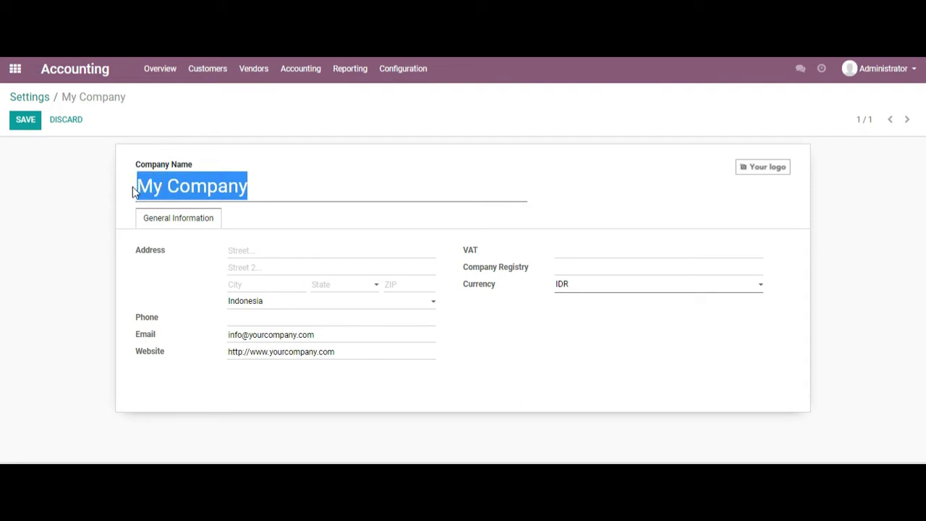
pyautogui.write('PT')
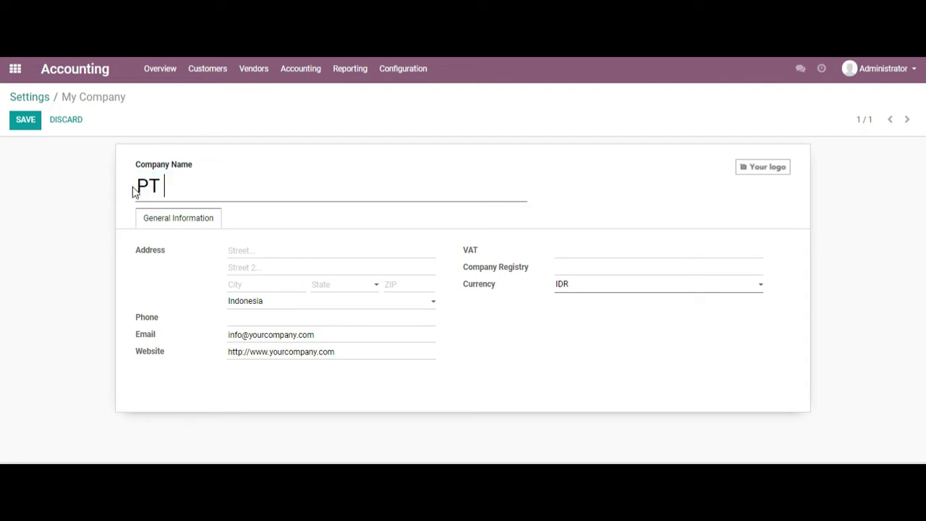
pyautogui.write(' Testing')
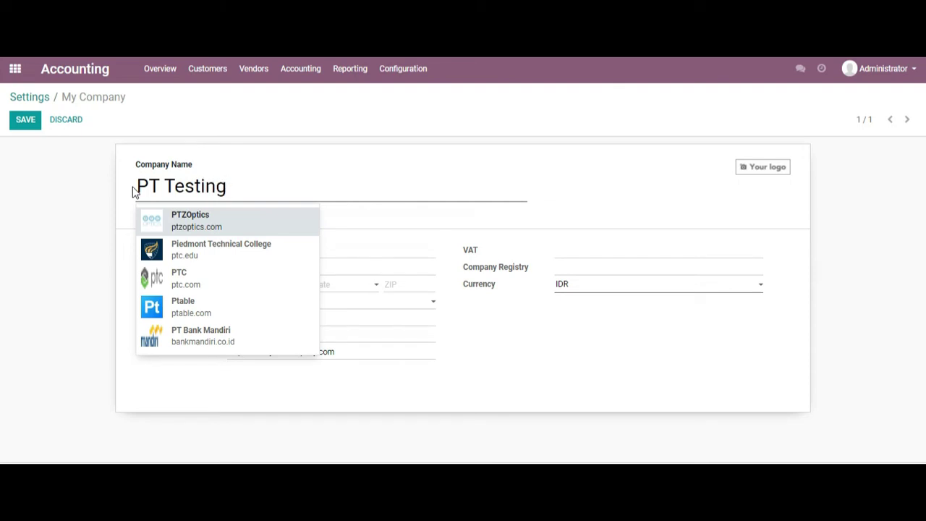
pyautogui.press('Escape')
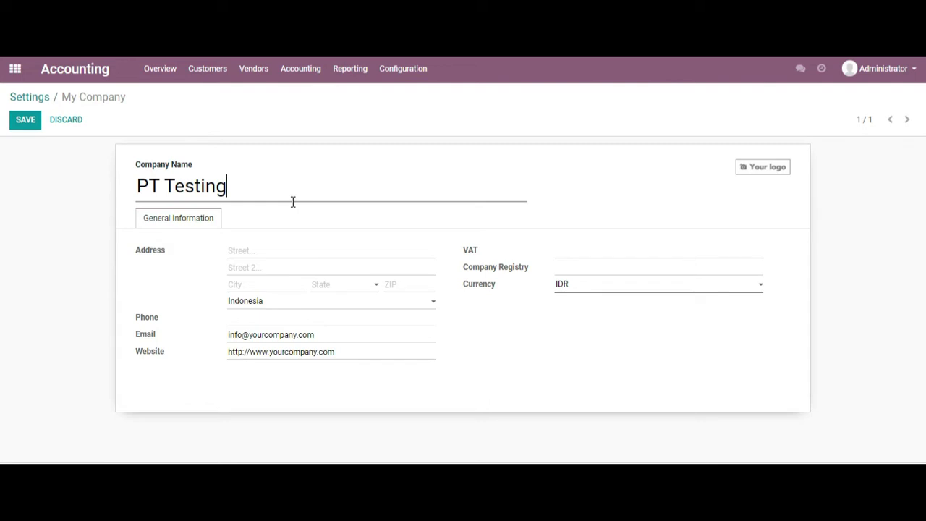
pyautogui.write('MJT')
# - Set the address to 'jalan 1' and 'jalan 2', add a saved phone number, and save
pyautogui.click(303, 250)
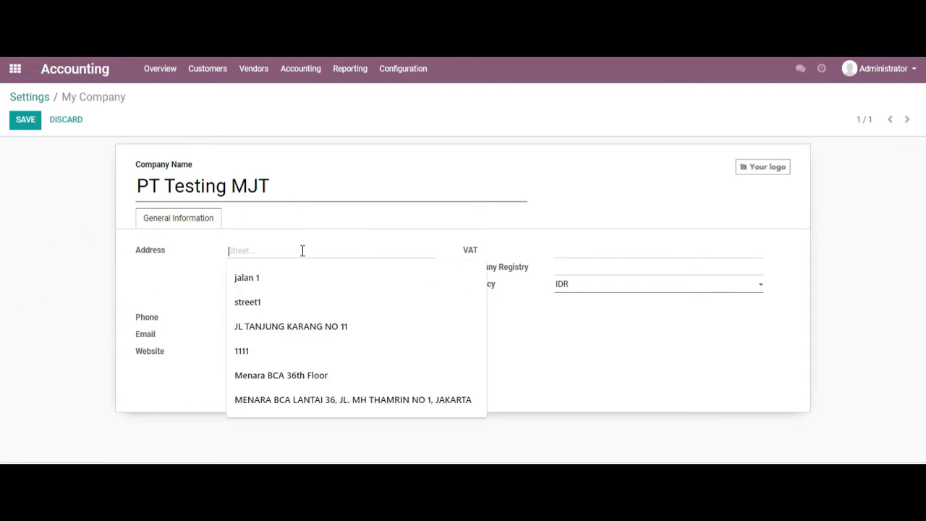
pyautogui.click(266, 280)
pyautogui.click(261, 269)
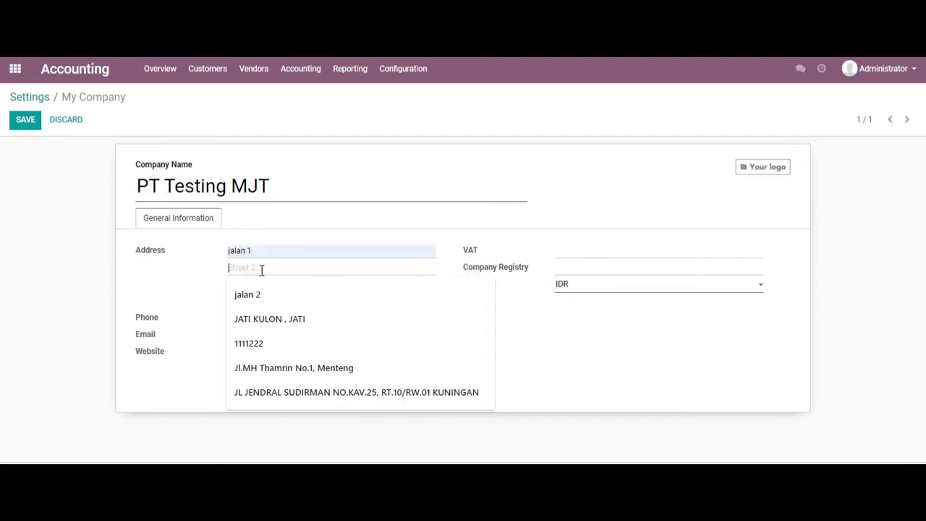
pyautogui.write('jalan 2')
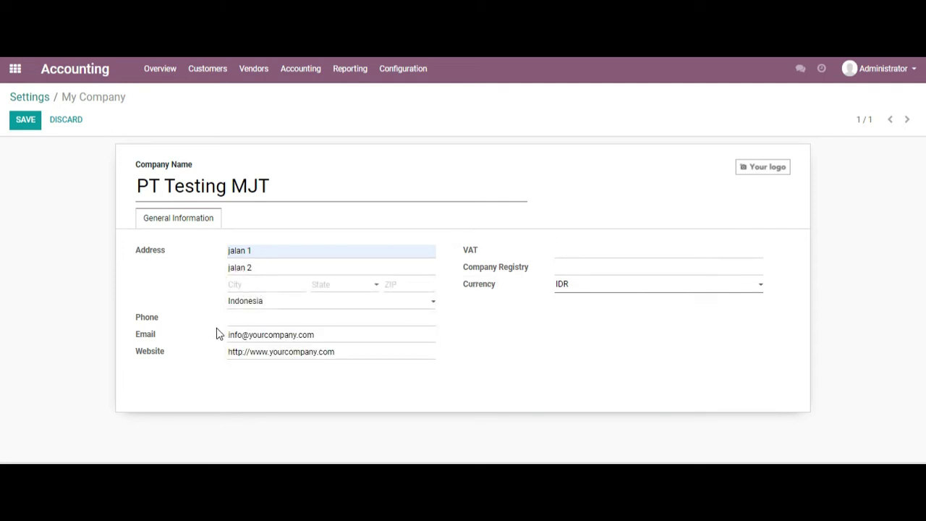
pyautogui.click(251, 318)
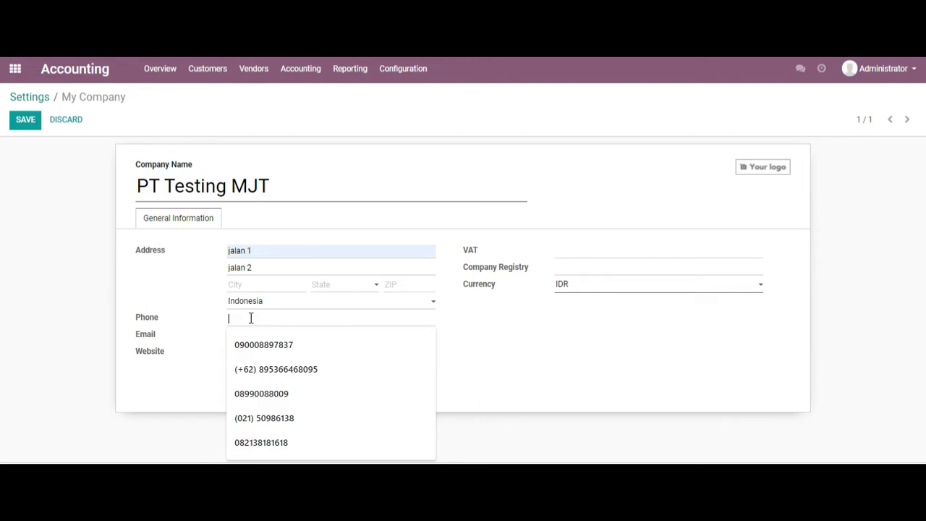
pyautogui.click(251, 344)
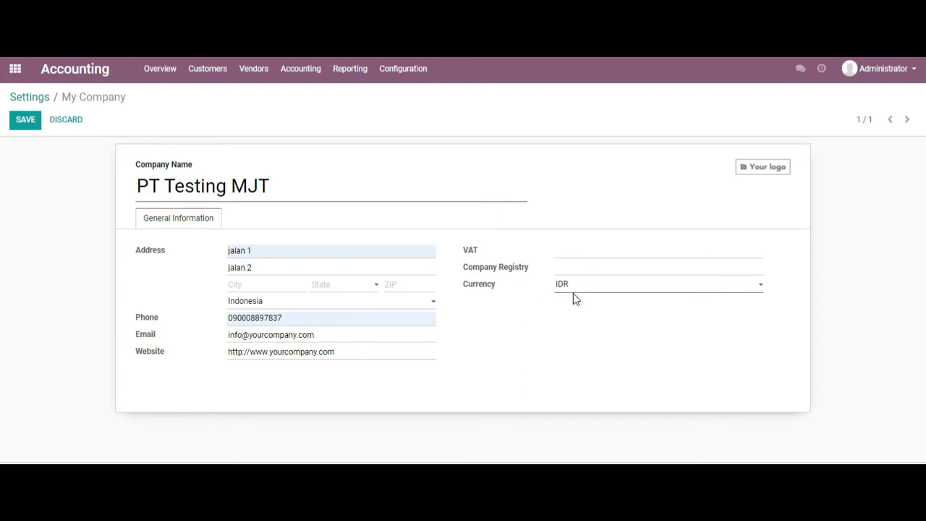
pyautogui.click(26, 121)
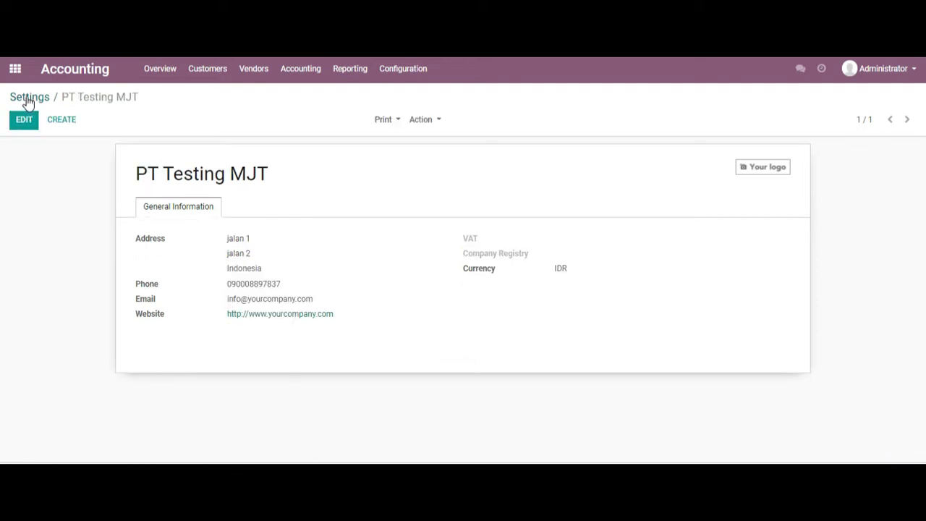
# - Return to General Settings and open the Companies list
pyautogui.click(29, 98)
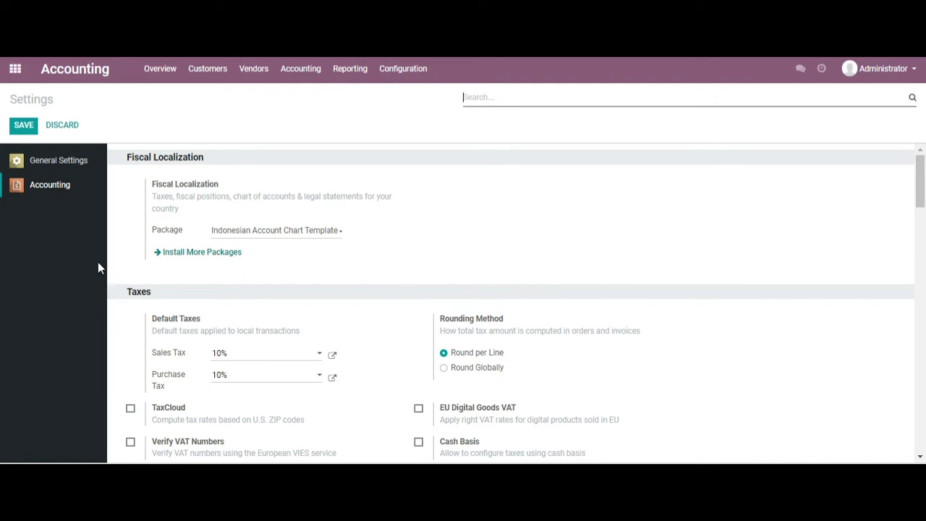
pyautogui.click(59, 164)
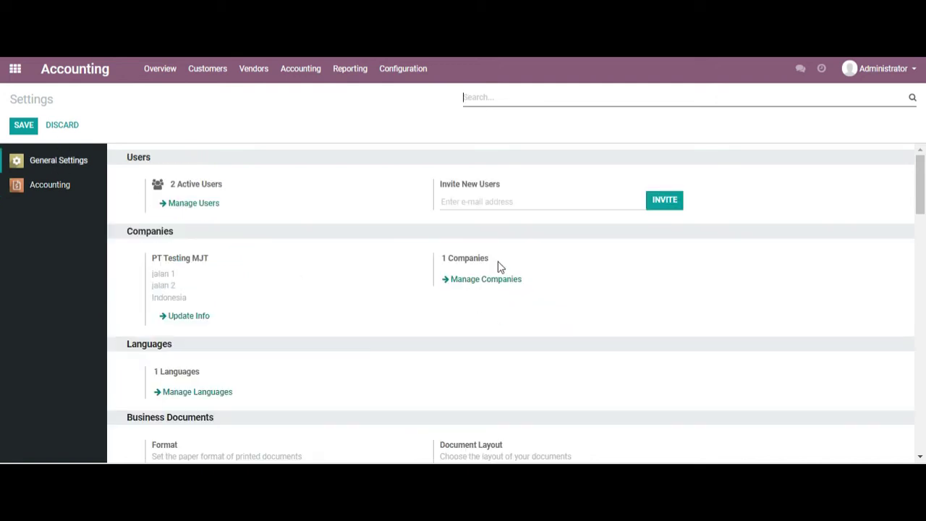
pyautogui.click(466, 282)
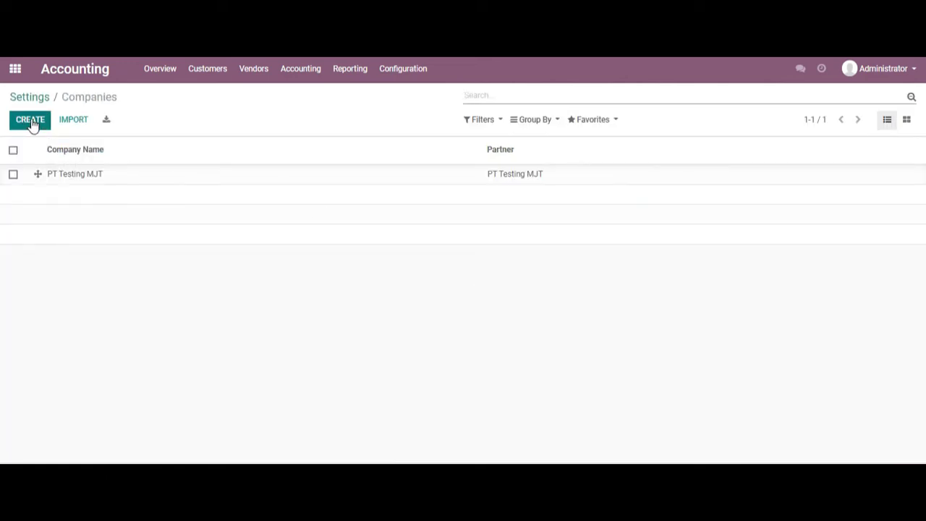
# - Create and save a new company named 'PT Testing MJT 2', then return to the Companies list
pyautogui.click(32, 123)
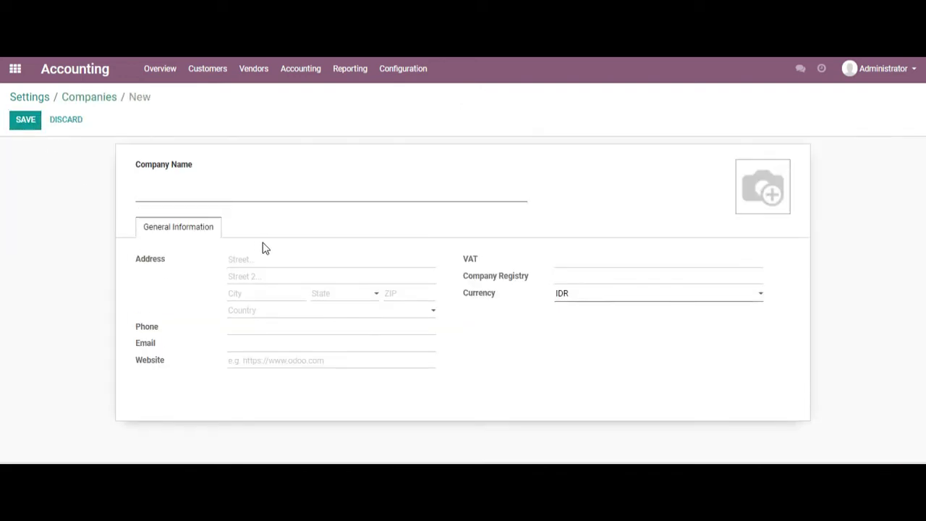
pyautogui.write('PT tEST')
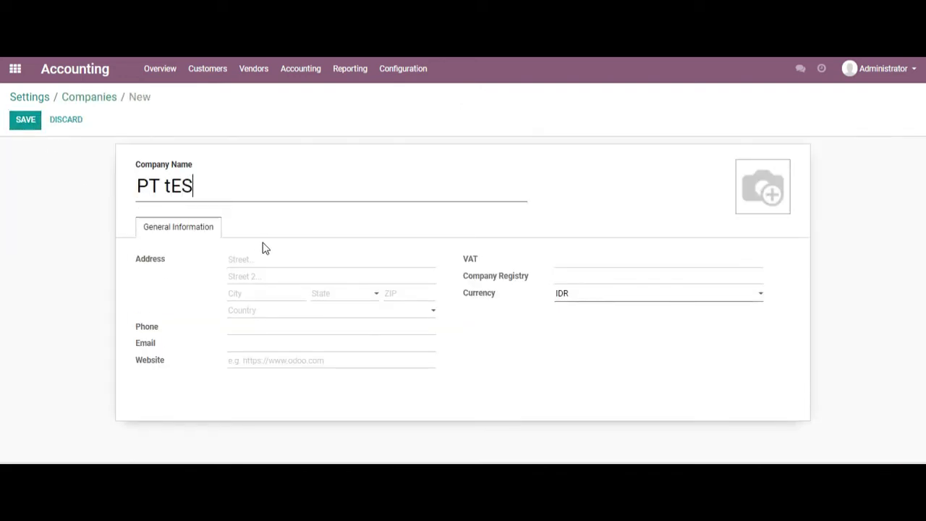
pyautogui.press('BackSpace')
pyautogui.press('BackSpace')
pyautogui.press('BackSpace')
pyautogui.write('esti')
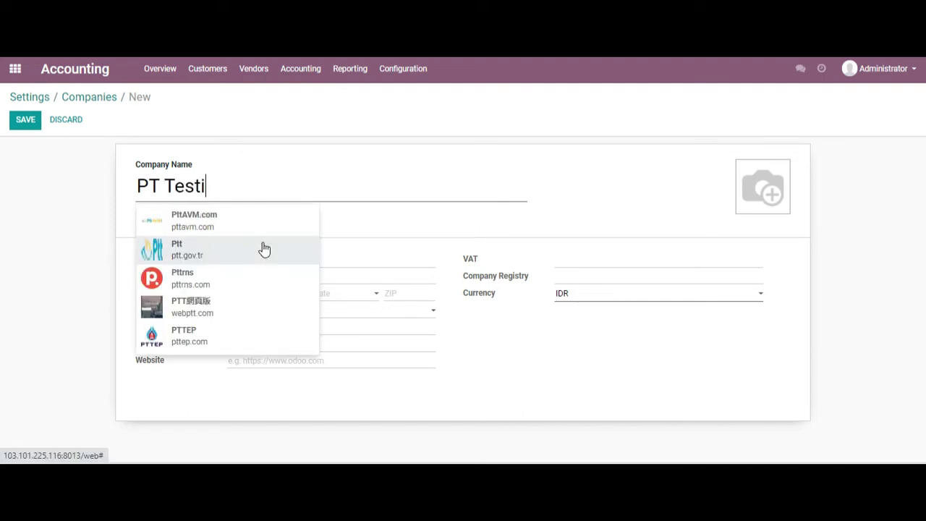
pyautogui.write('ng MJT 2')
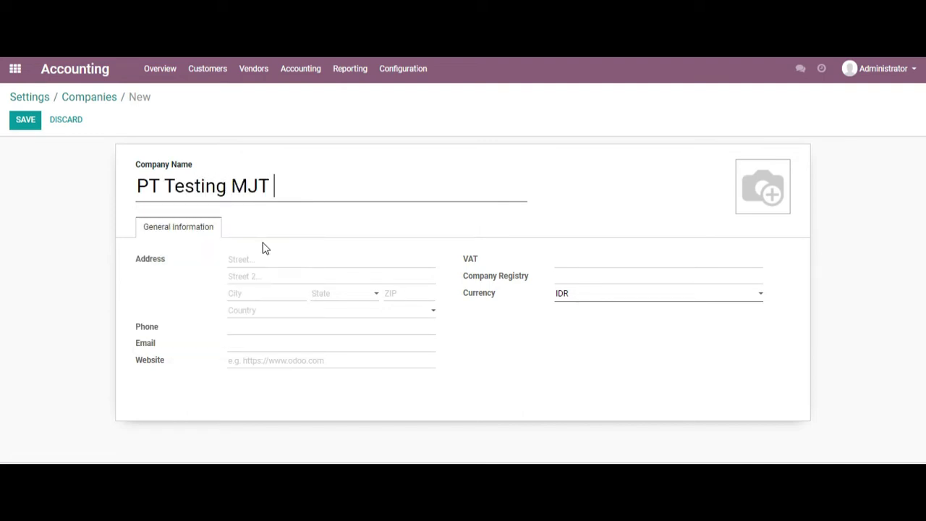
pyautogui.click(264, 261)
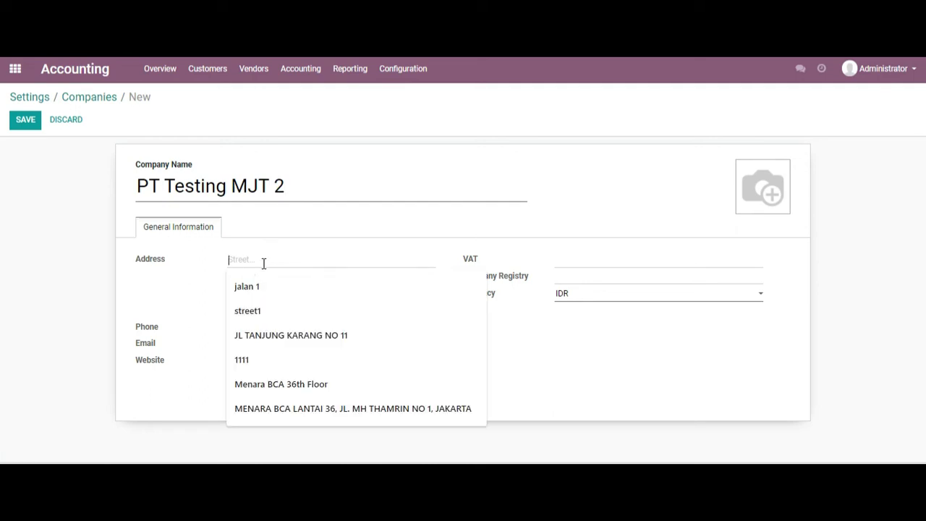
pyautogui.click(194, 272)
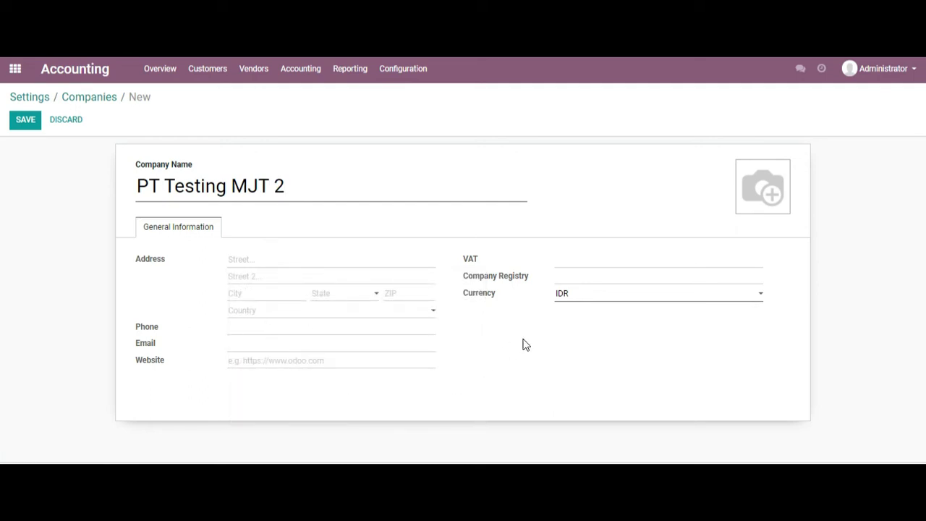
pyautogui.click(26, 121)
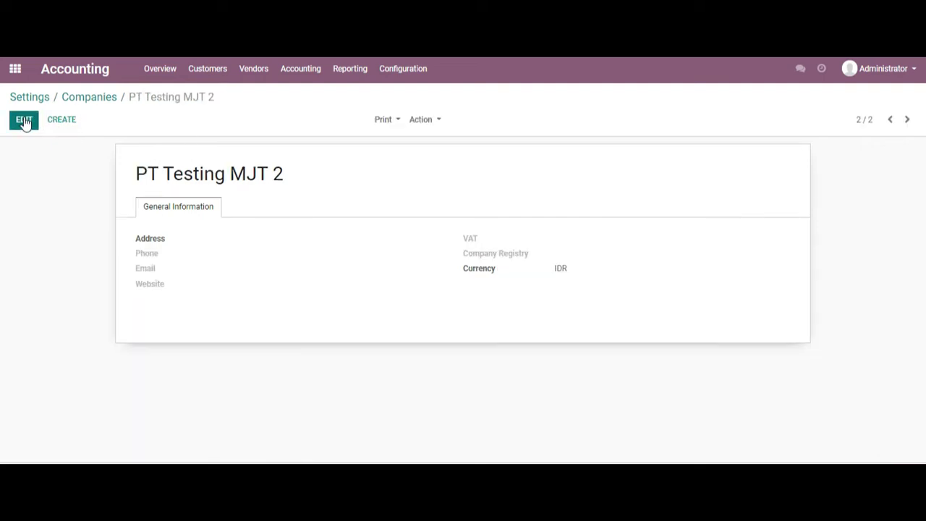
pyautogui.click(77, 99)
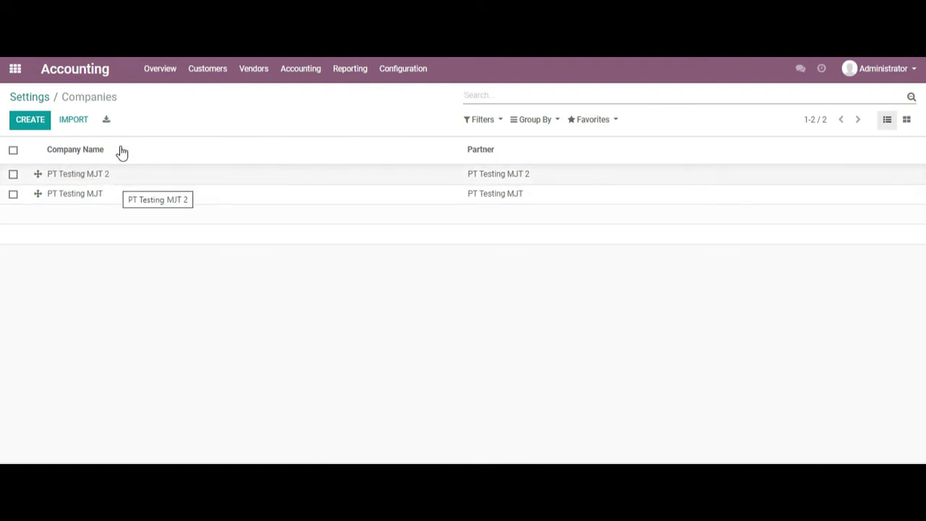
# - Check the languages list under General Settings, then return to the Accounting settings
pyautogui.click(42, 99)
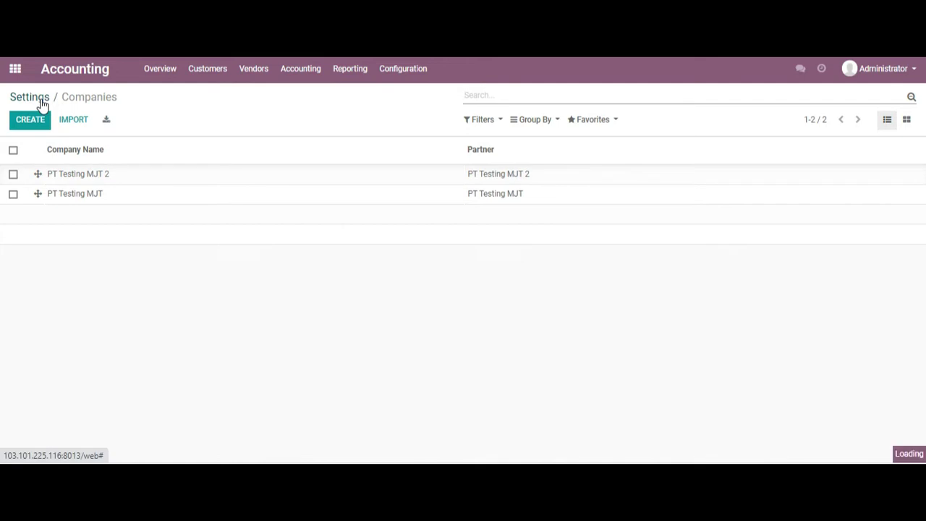
pyautogui.click(50, 162)
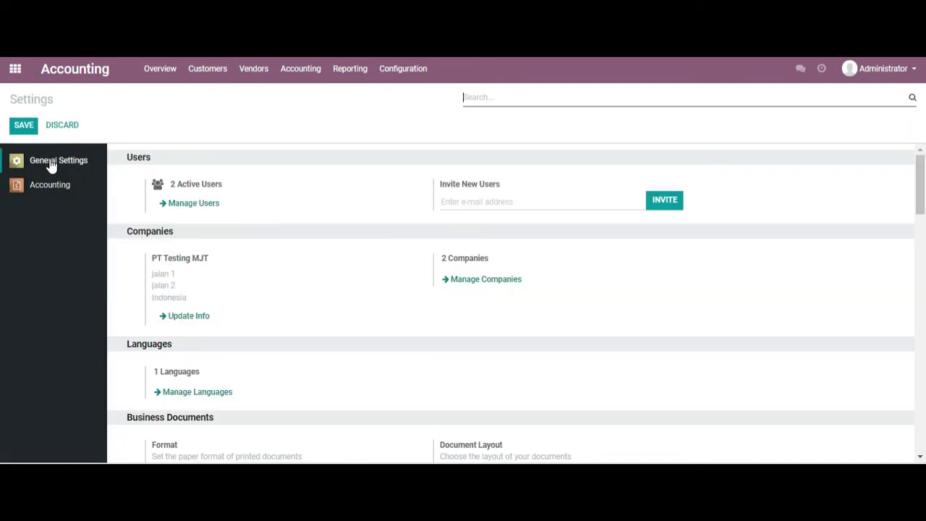
pyautogui.moveTo(921, 209); pyautogui.dragTo(922, 239)
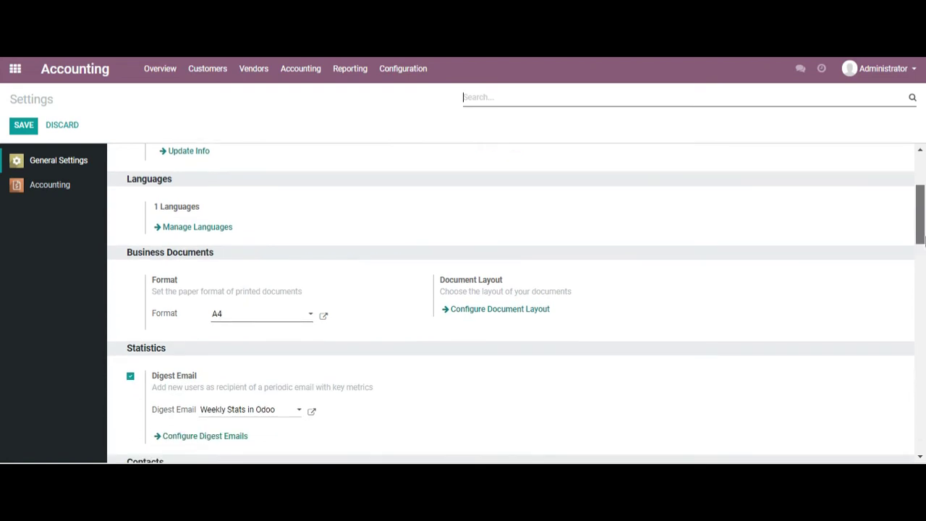
pyautogui.click(191, 231)
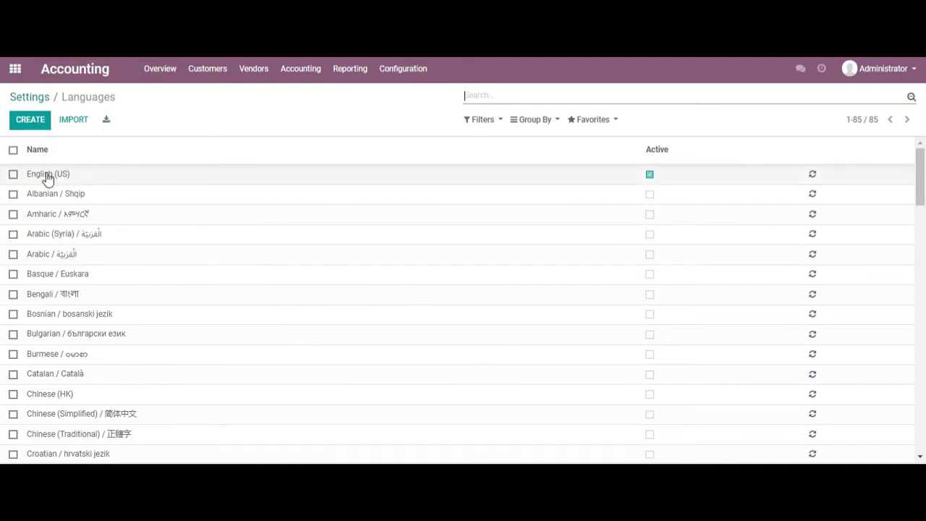
pyautogui.click(40, 99)
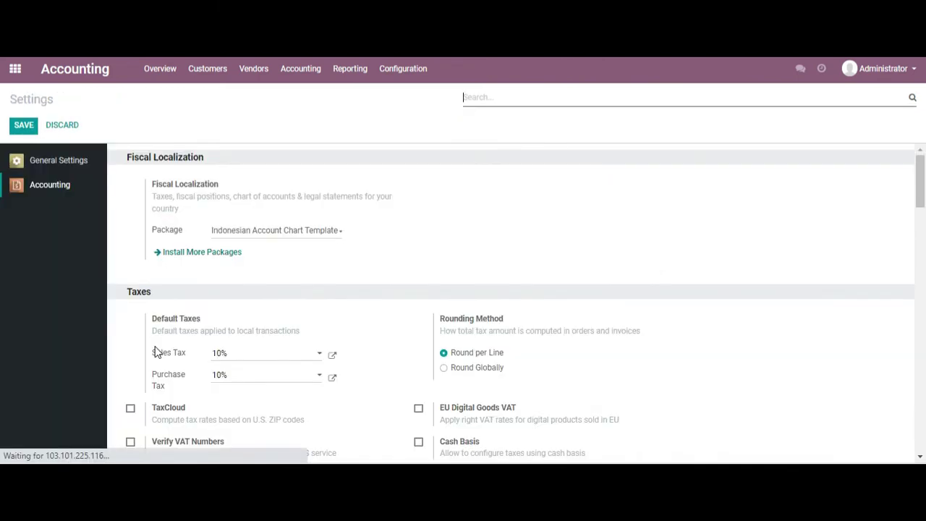
# - In General Settings, confirm the document paper format stays A4 and scroll further down
pyautogui.click(79, 162)
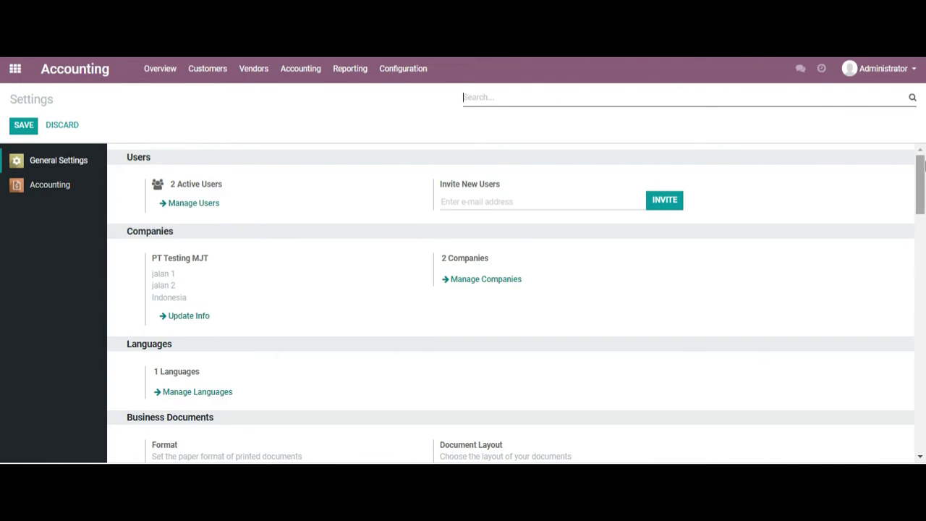
pyautogui.moveTo(922, 174); pyautogui.dragTo(924, 216)
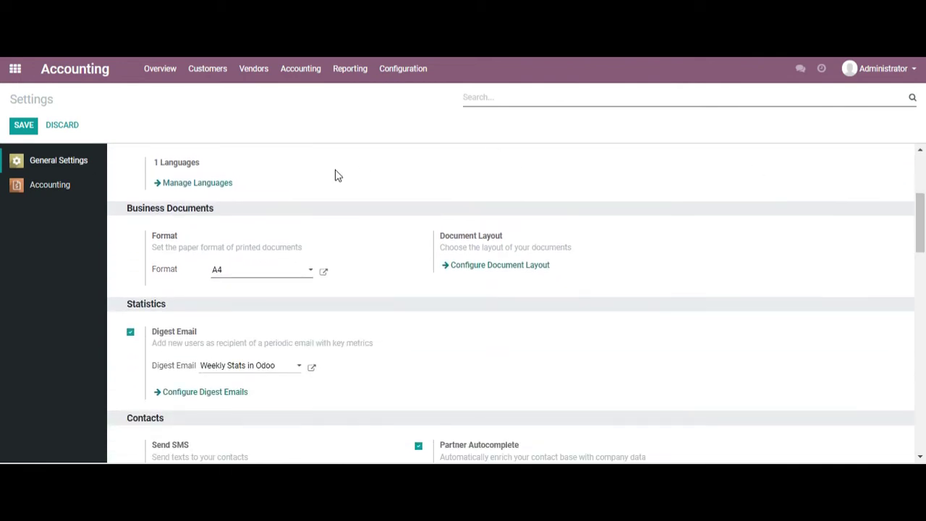
pyautogui.click(258, 280)
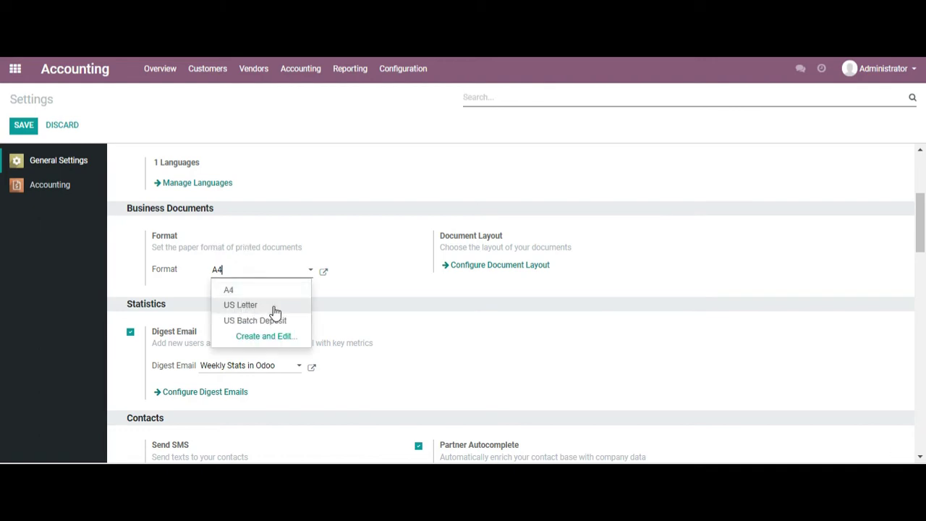
pyautogui.click(366, 296)
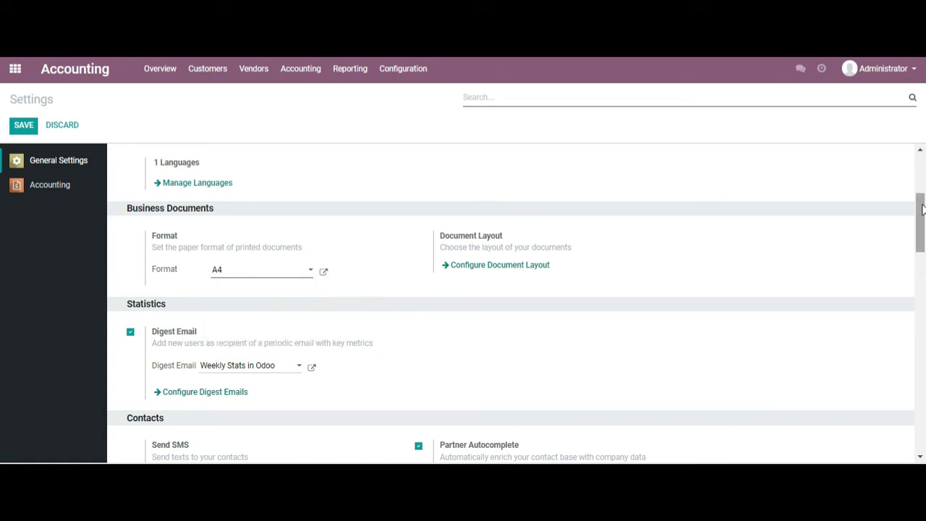
pyautogui.moveTo(921, 214); pyautogui.dragTo(922, 318)
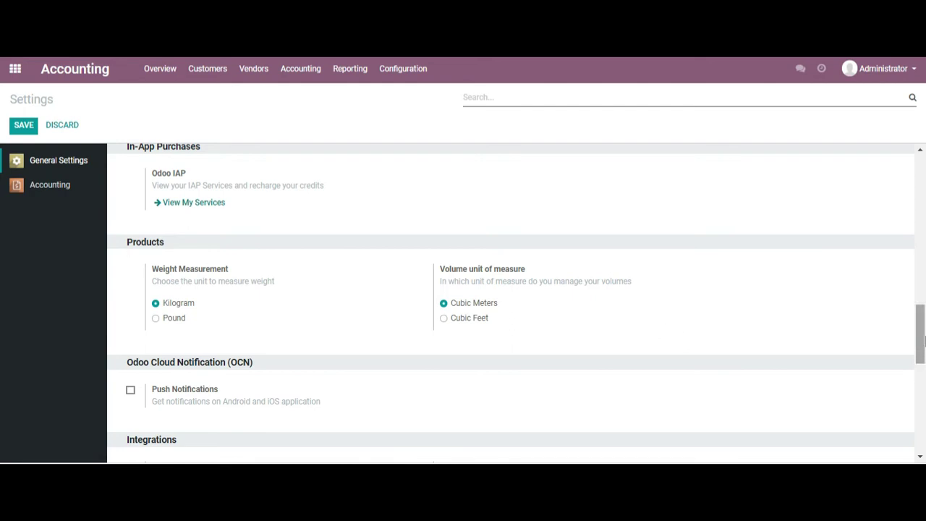
# - Enable Push Notifications in General Settings
pyautogui.scroll(-1, 923, 340)
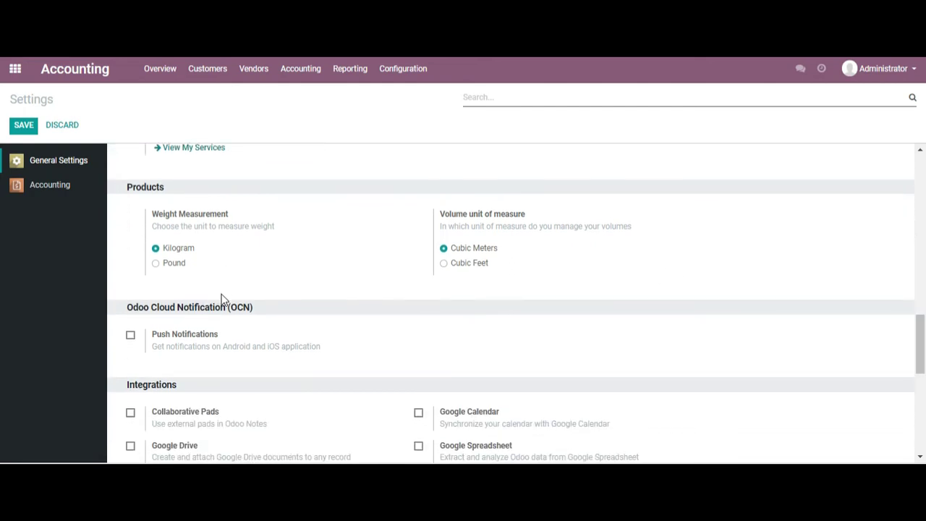
pyautogui.scroll(-1, 923, 340)
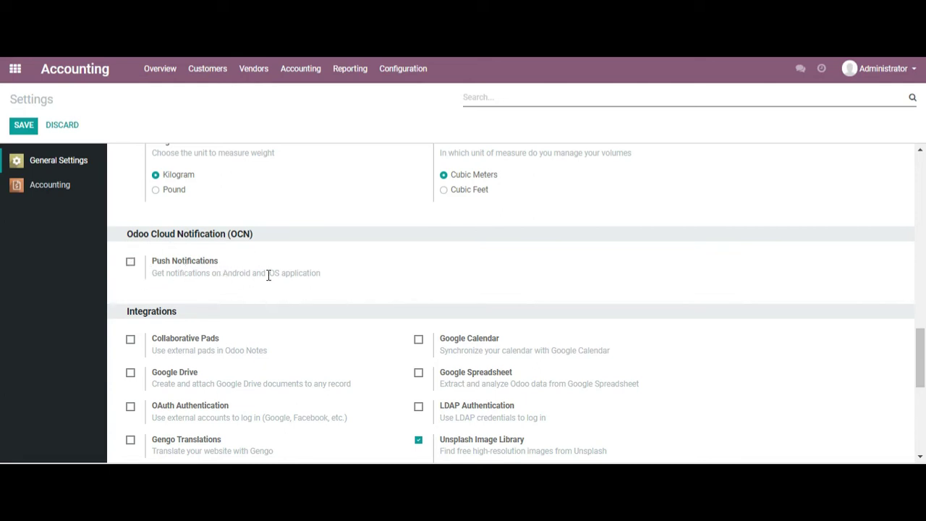
pyautogui.click(131, 262)
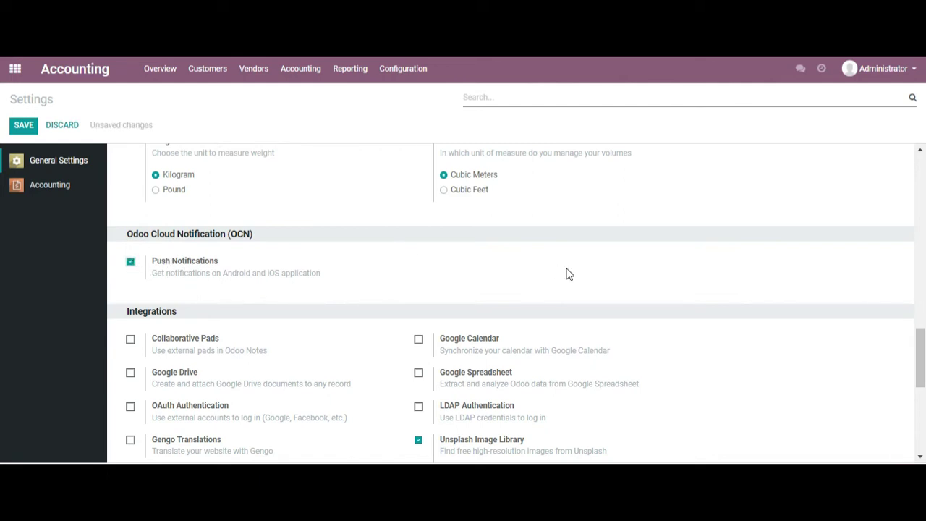
# - Enable the Google Calendar and Google Drive integrations, leaving Google Spreadsheet off
pyautogui.moveTo(921, 347); pyautogui.dragTo(922, 370)
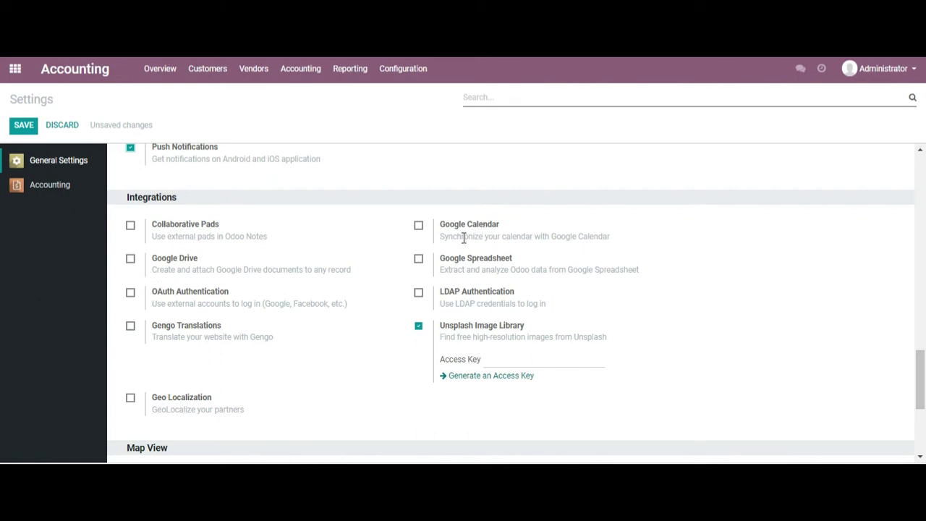
pyautogui.click(419, 225)
pyautogui.click(419, 281)
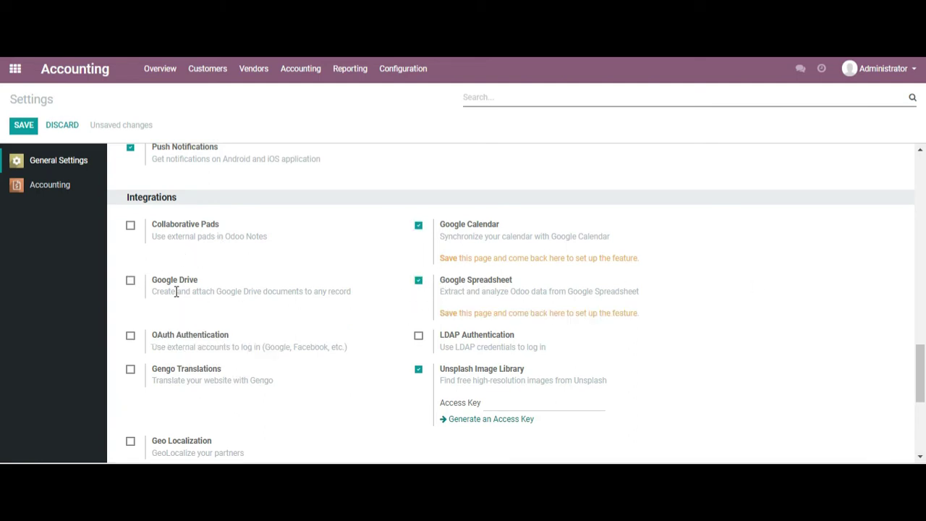
pyautogui.click(130, 280)
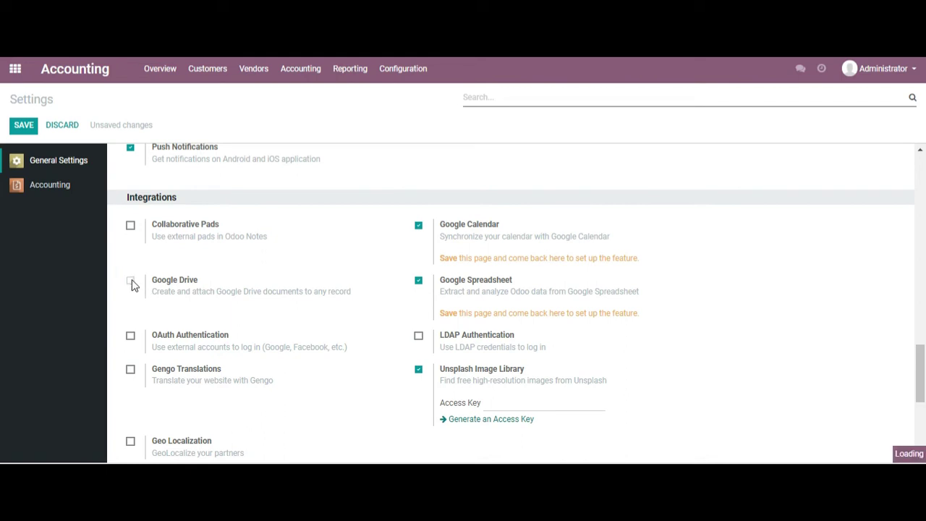
pyautogui.click(418, 281)
pyautogui.scroll(-3, 920, 383)
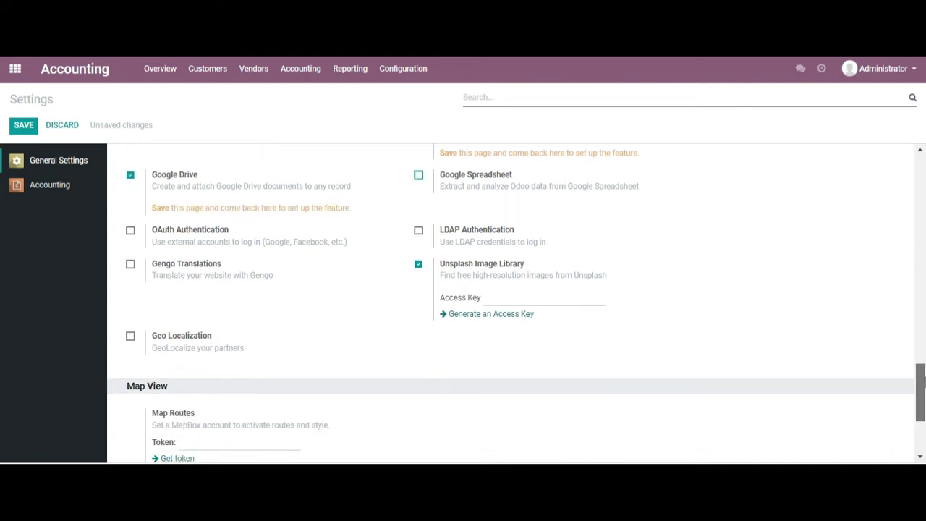
pyautogui.moveTo(924, 383); pyautogui.dragTo(904, 149)
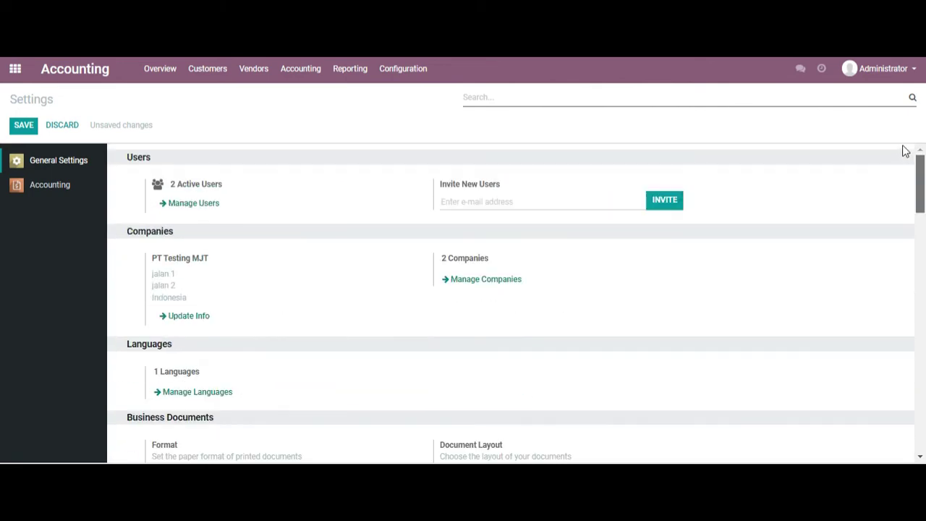
# - Save the General Settings changes and go to the Accounting settings
pyautogui.click(25, 130)
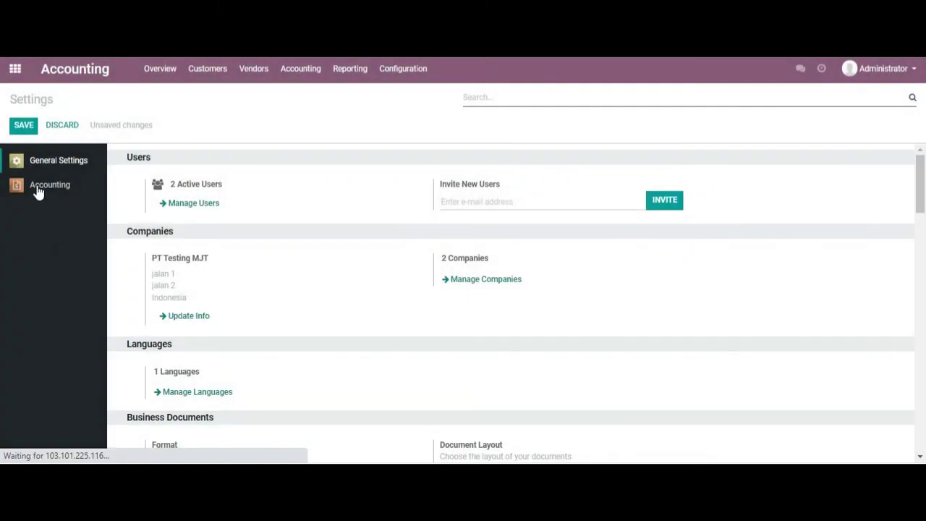
pyautogui.click(38, 193)
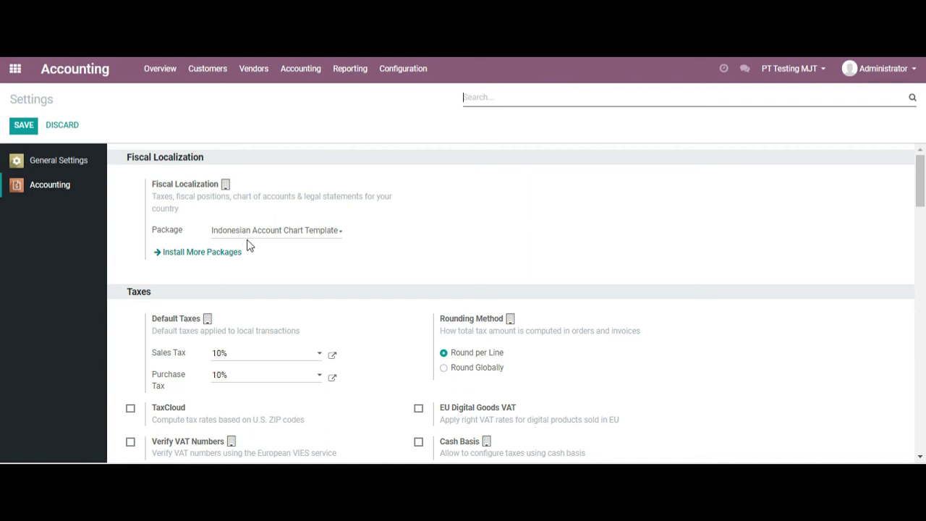
pyautogui.click(245, 233)
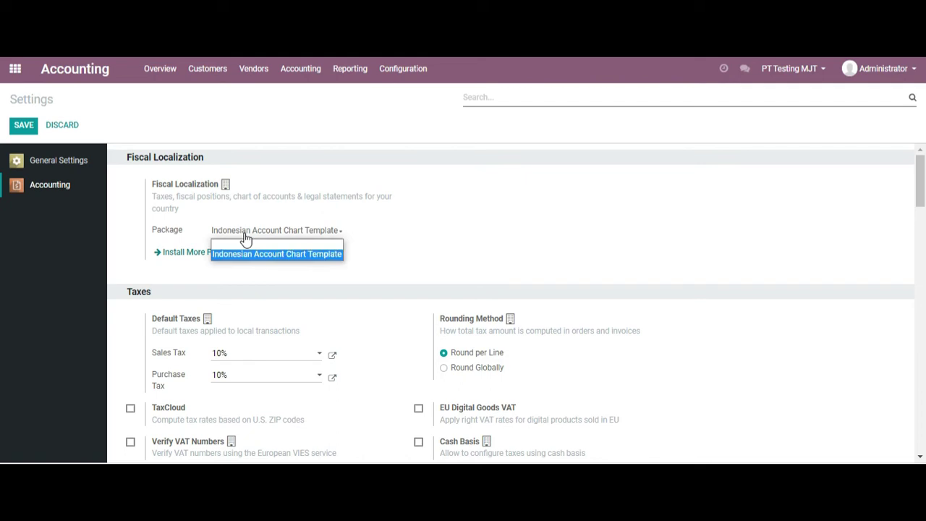
pyautogui.click(182, 271)
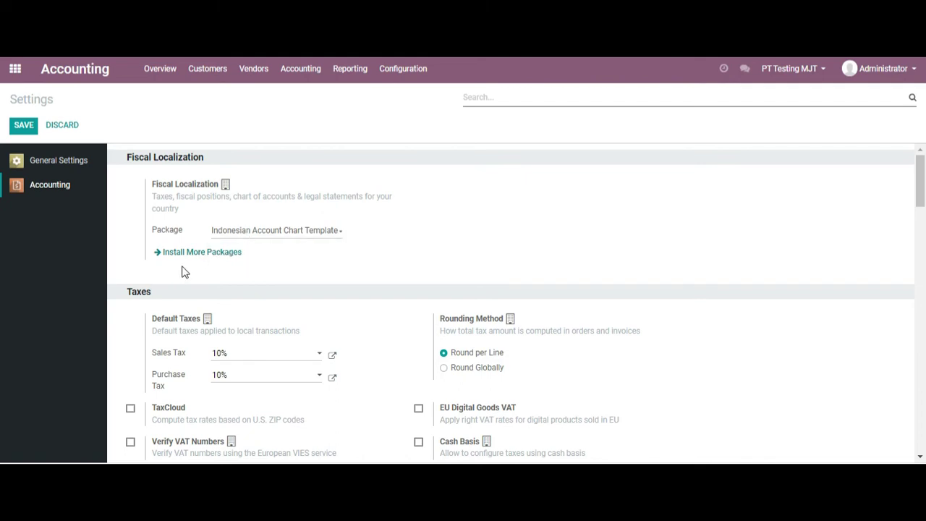
pyautogui.click(186, 255)
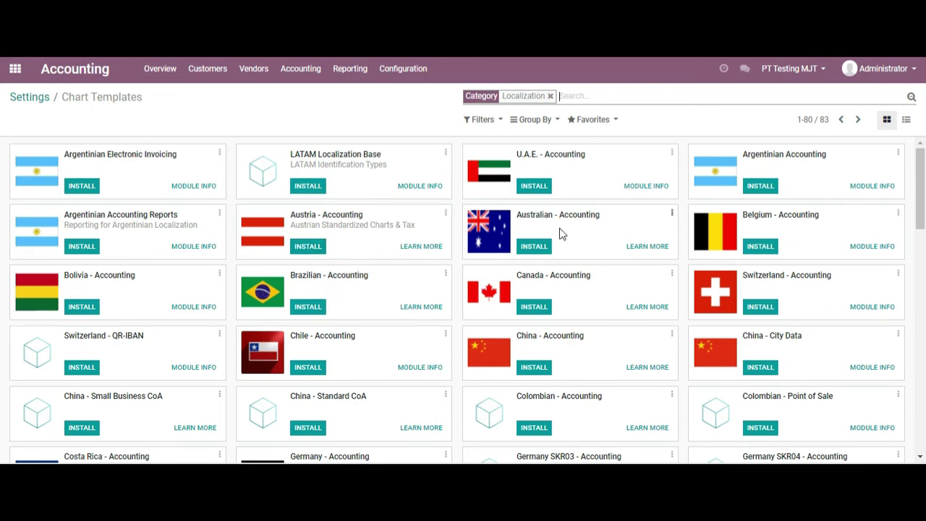
pyautogui.click(26, 99)
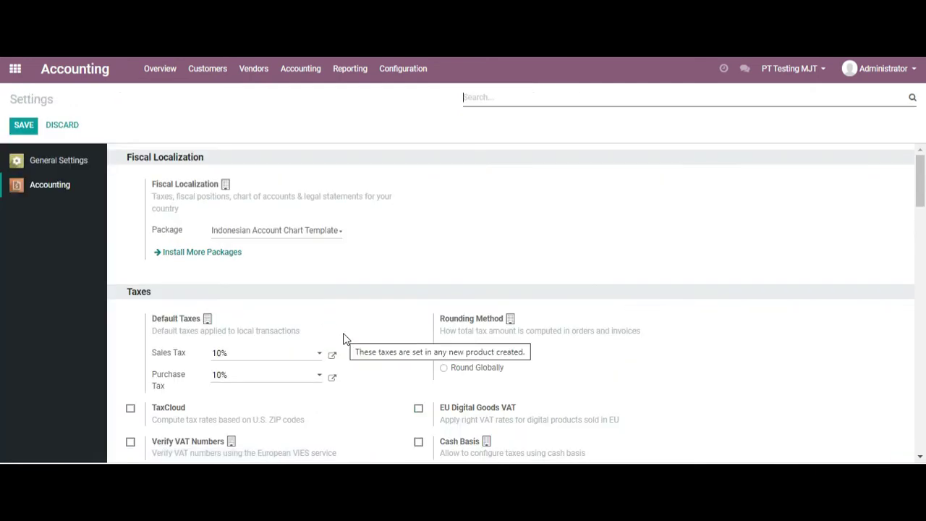
pyautogui.scroll(-2, 924, 183)
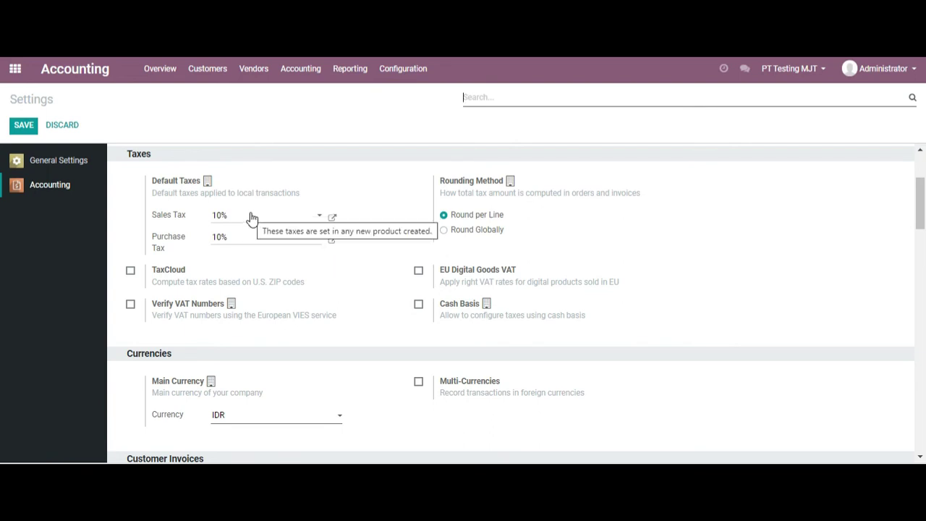
pyautogui.click(251, 217)
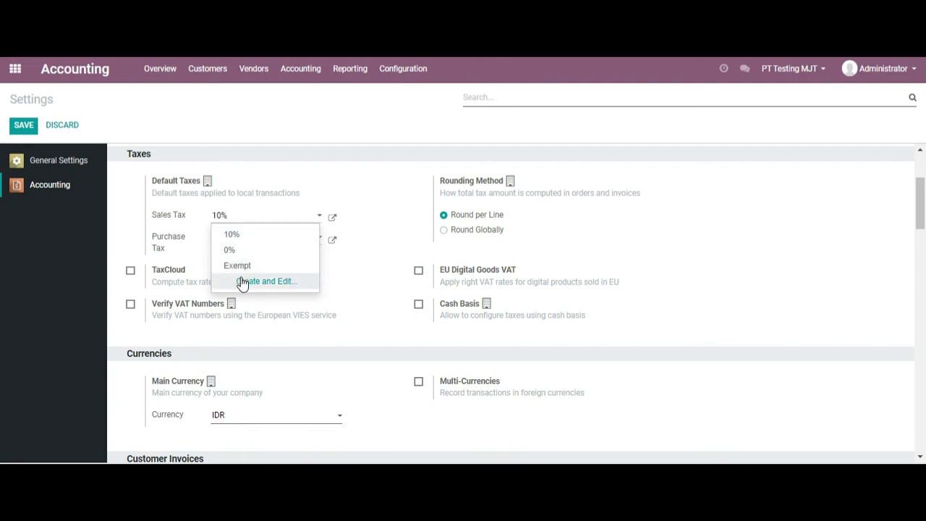
pyautogui.click(363, 308)
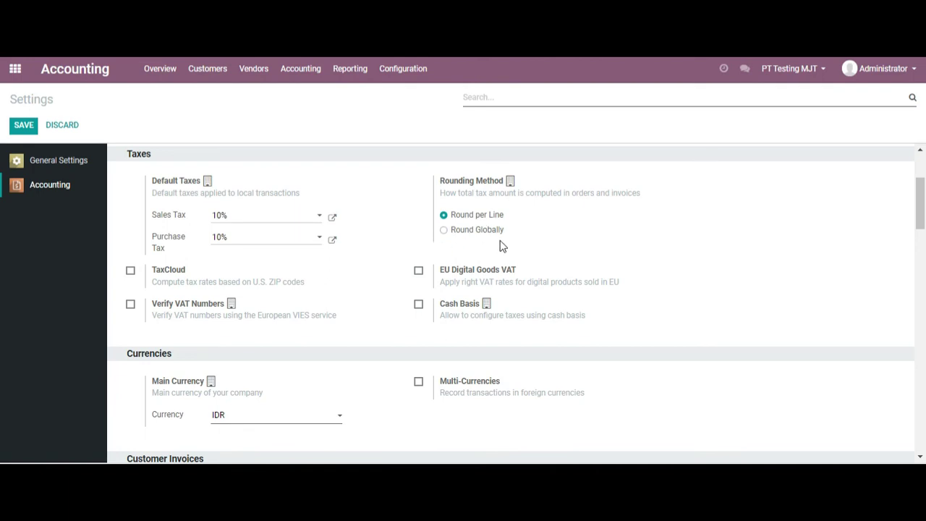
pyautogui.click(445, 231)
pyautogui.click(445, 216)
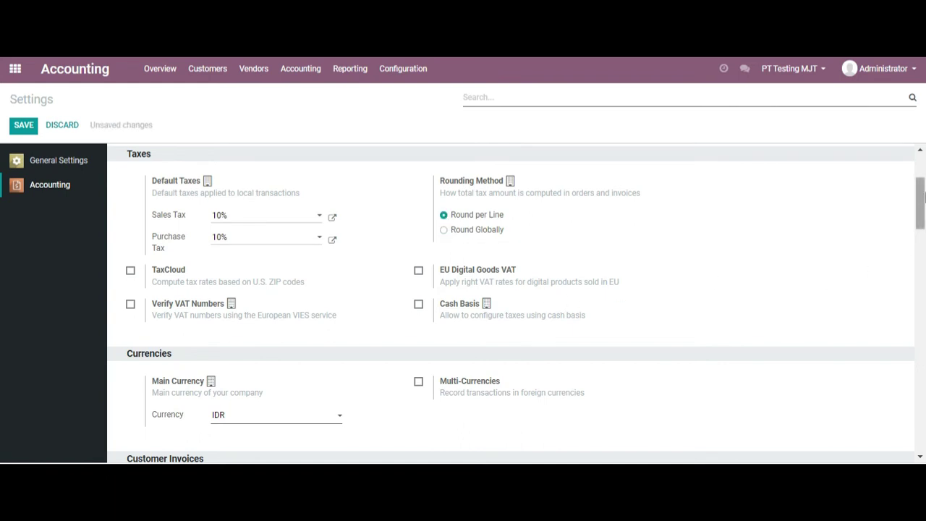
# - Keep IDR as the main currency and enable multi-currency support
pyautogui.moveTo(921, 192); pyautogui.dragTo(922, 213)
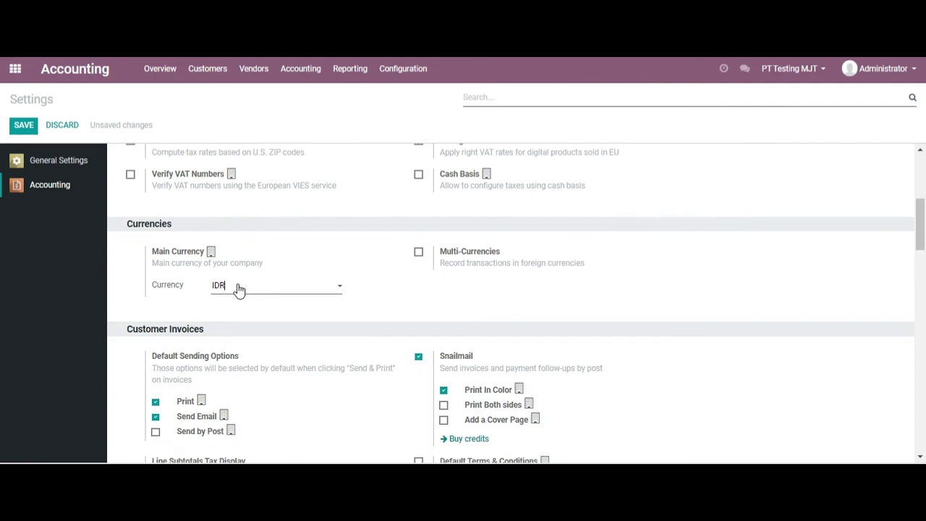
pyautogui.click(239, 288)
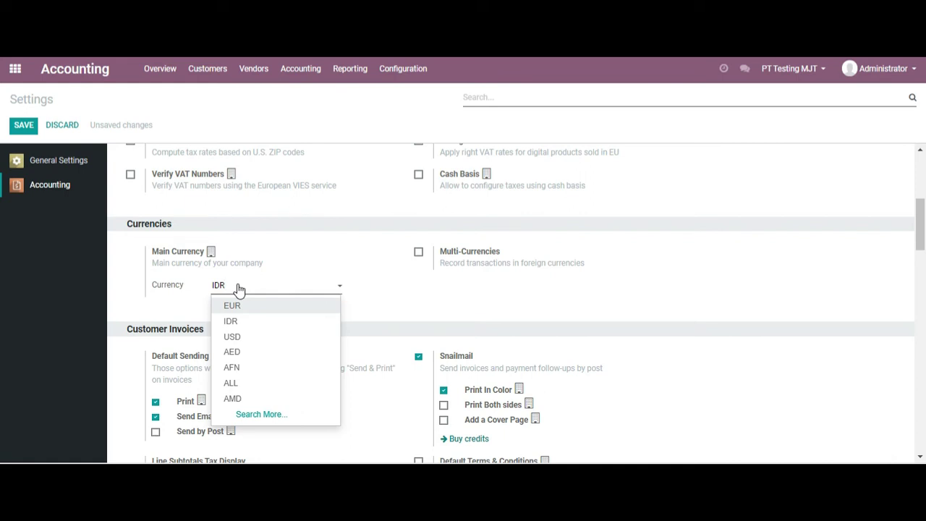
pyautogui.click(395, 291)
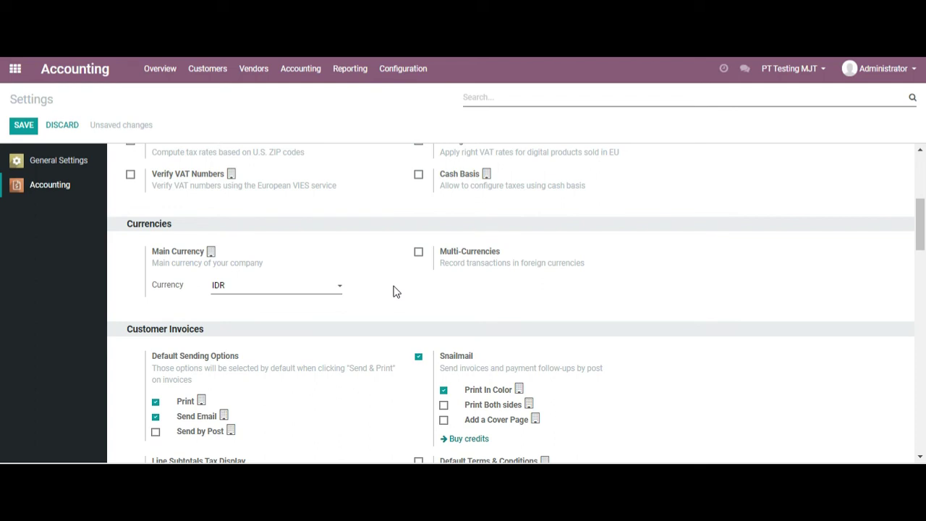
pyautogui.click(418, 253)
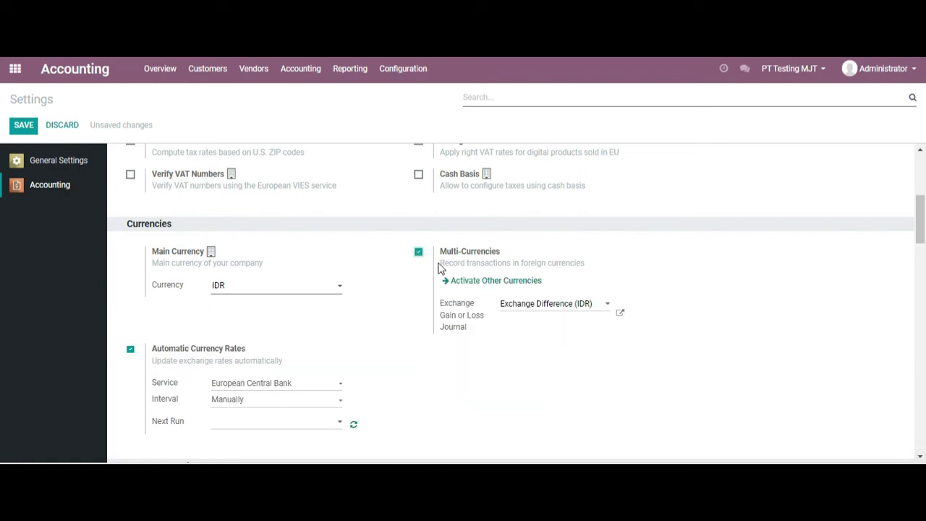
# - Set Exchange Difference (IDR) as the exchange gain or loss journal
pyautogui.moveTo(920, 218); pyautogui.dragTo(921, 234)
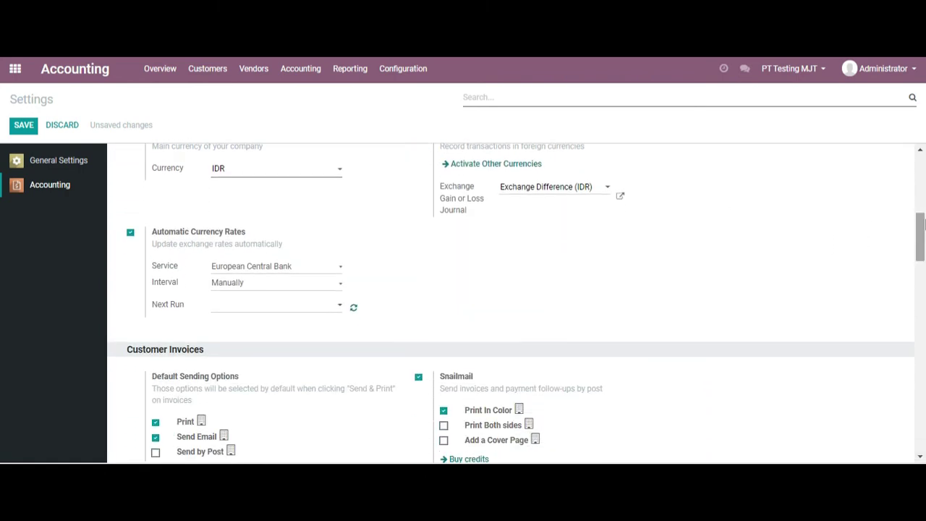
pyautogui.click(569, 189)
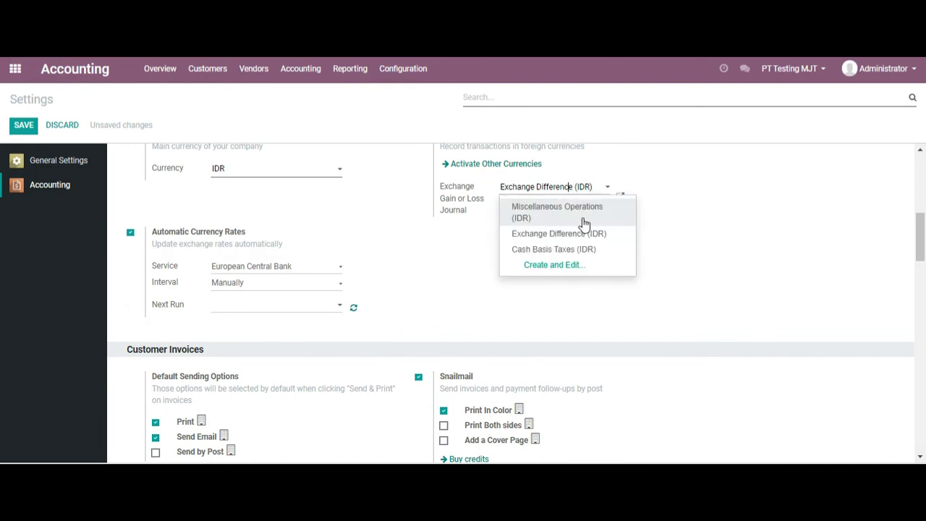
pyautogui.click(489, 240)
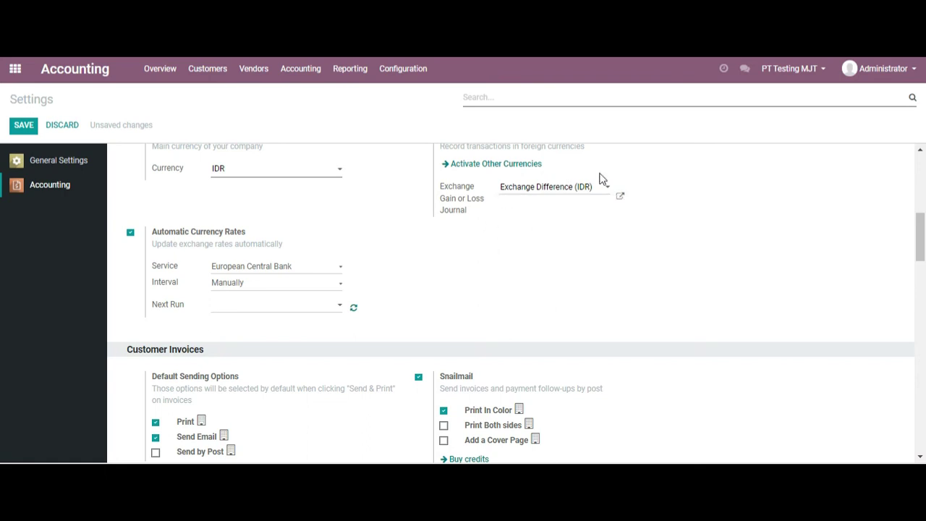
pyautogui.click(557, 194)
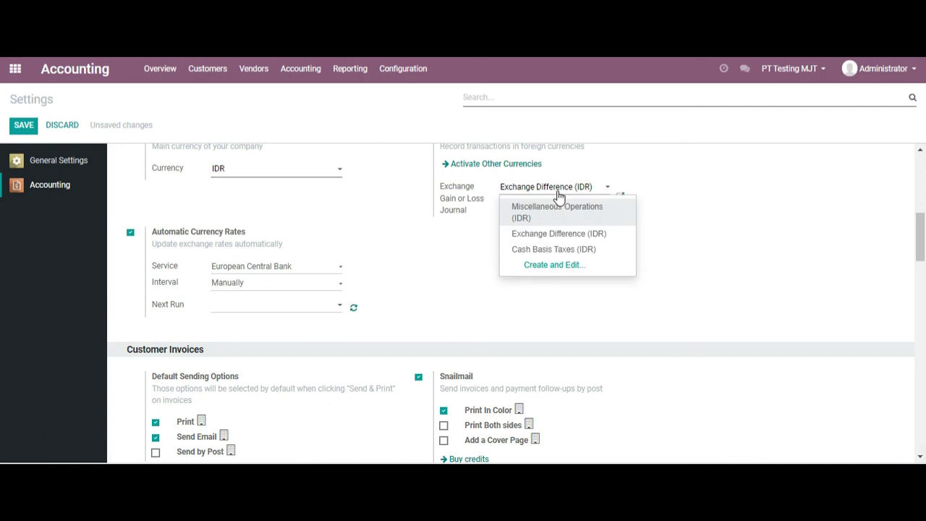
pyautogui.click(471, 237)
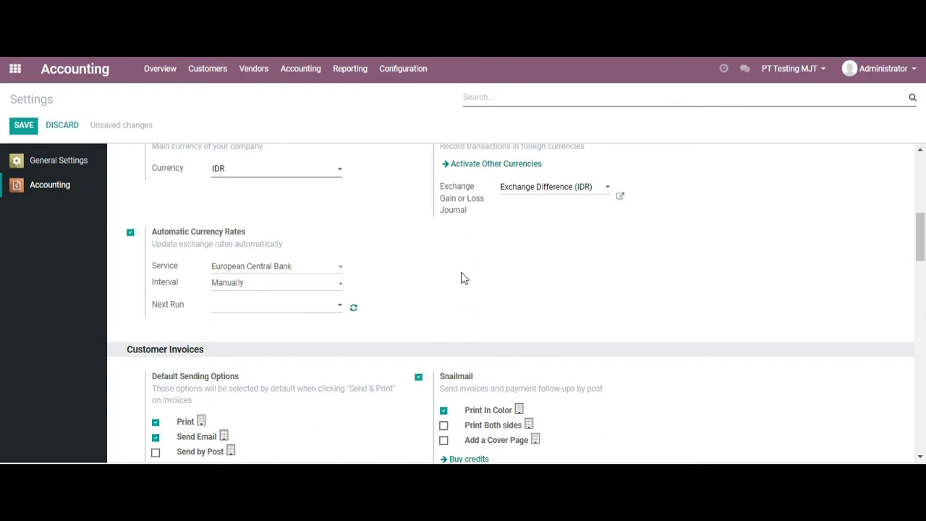
pyautogui.moveTo(923, 235); pyautogui.dragTo(923, 265)
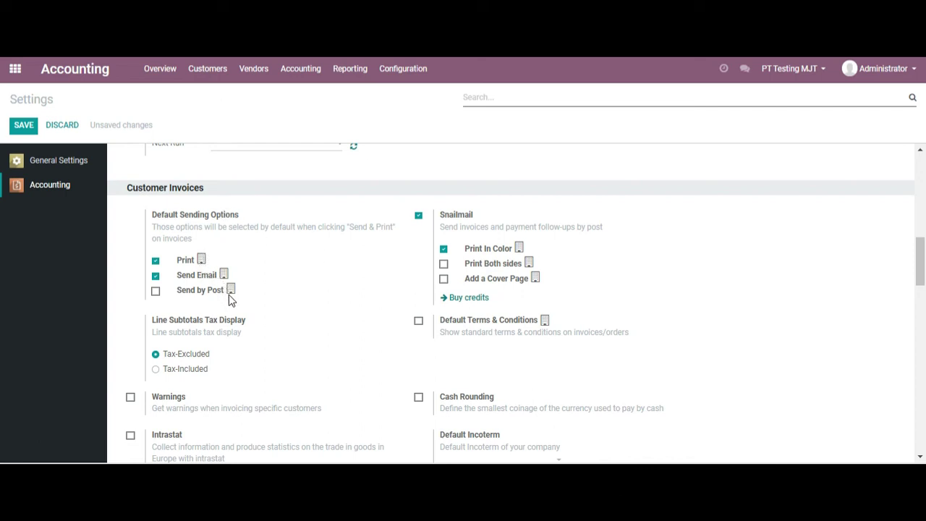
pyautogui.moveTo(921, 262); pyautogui.dragTo(923, 285)
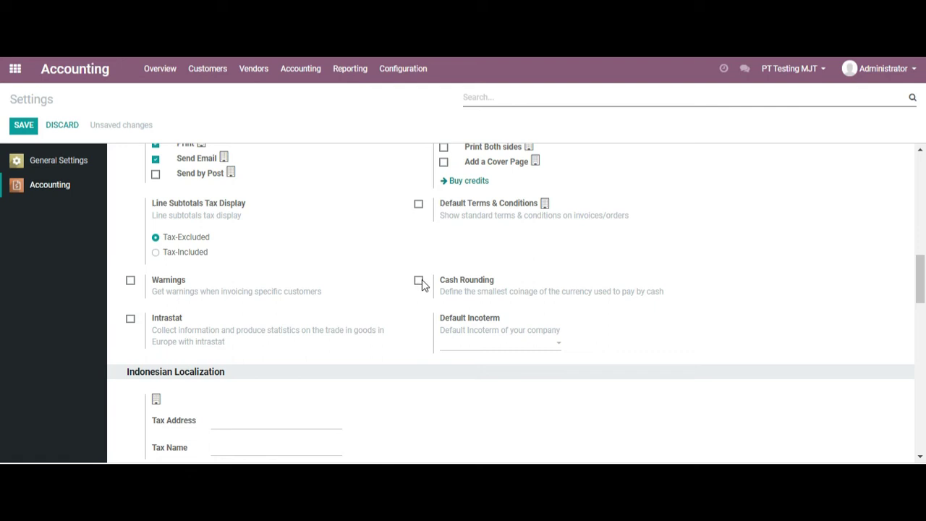
pyautogui.moveTo(922, 273); pyautogui.dragTo(923, 297)
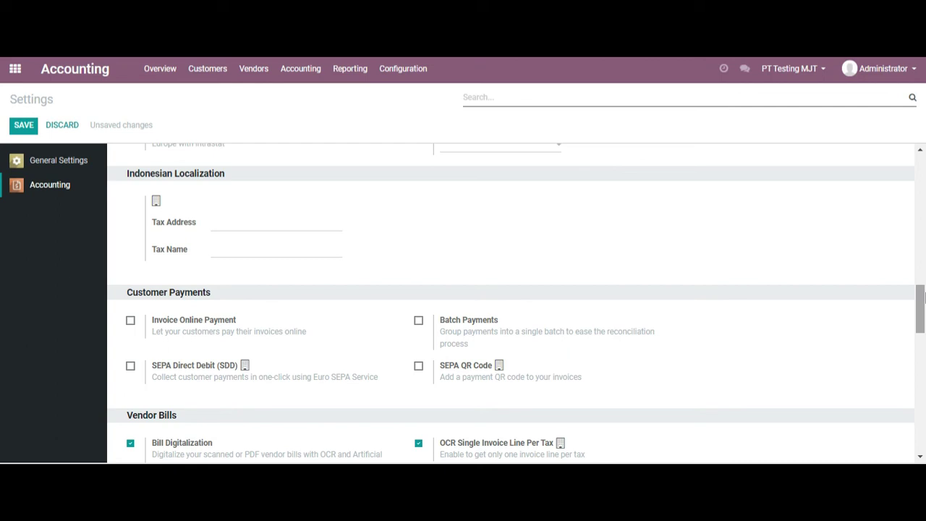
pyautogui.moveTo(924, 301); pyautogui.dragTo(923, 334)
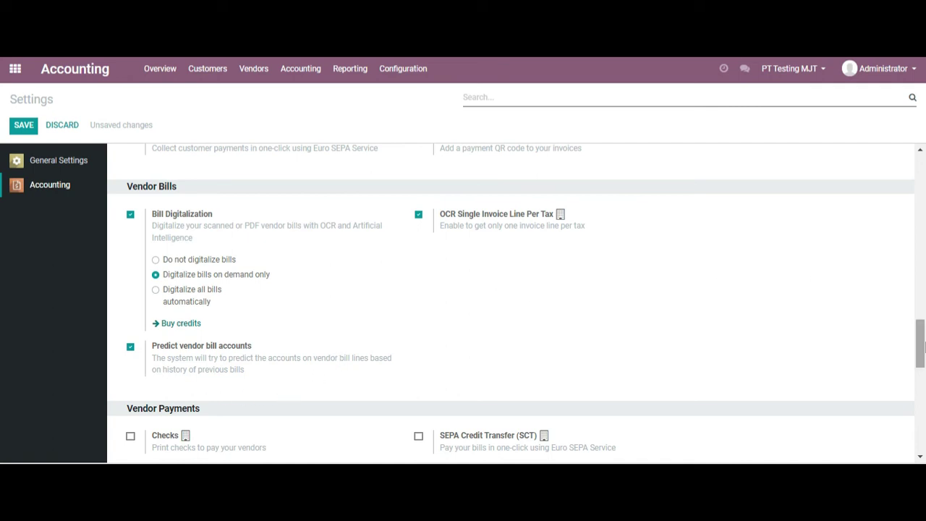
pyautogui.moveTo(923, 362); pyautogui.dragTo(924, 371)
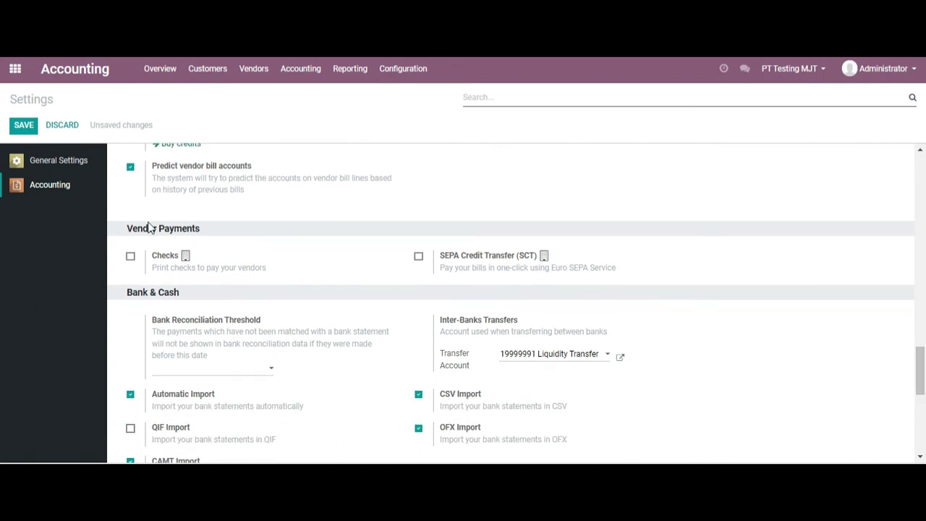
pyautogui.click(130, 256)
pyautogui.click(130, 256)
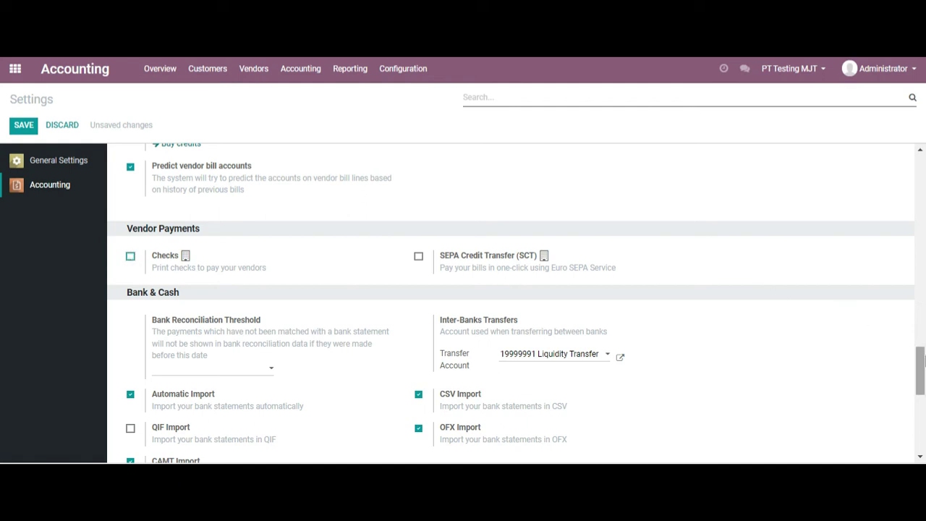
pyautogui.moveTo(925, 363); pyautogui.dragTo(925, 377)
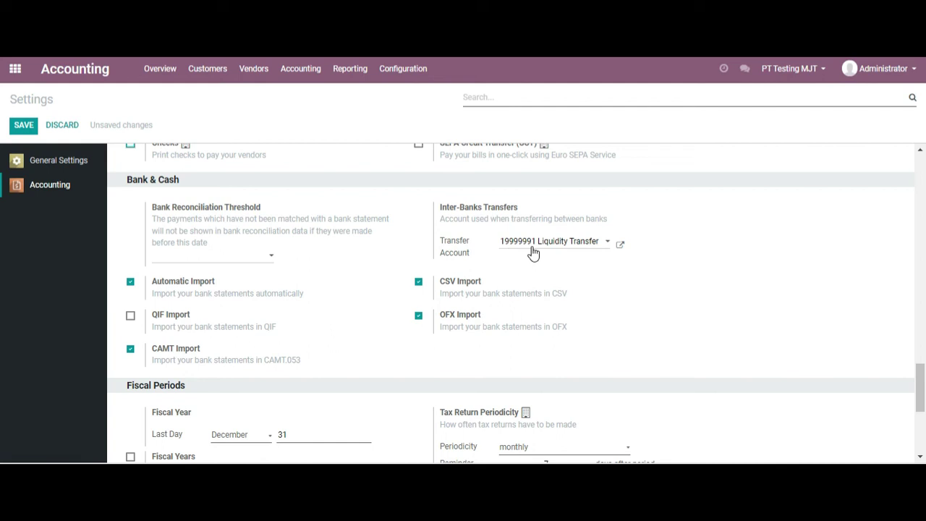
pyautogui.click(552, 247)
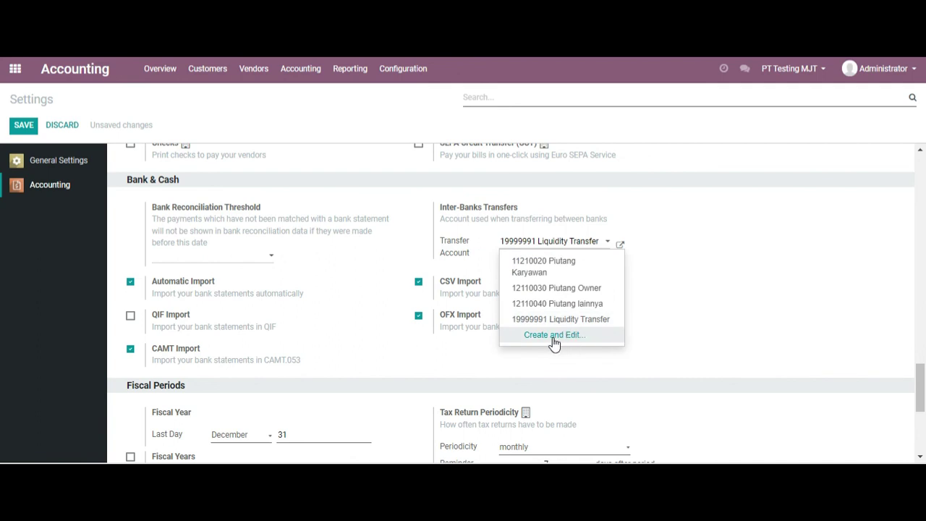
pyautogui.click(722, 323)
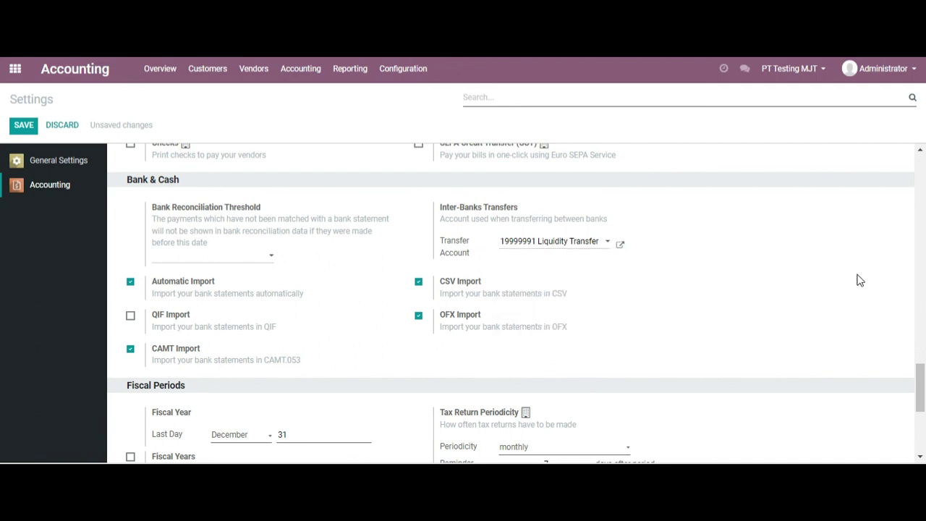
pyautogui.moveTo(922, 385); pyautogui.dragTo(925, 415)
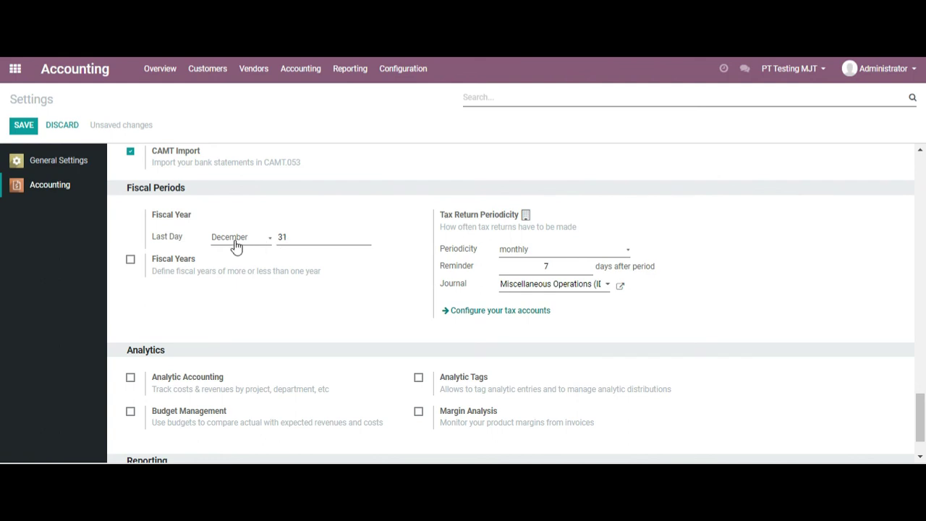
pyautogui.click(236, 247)
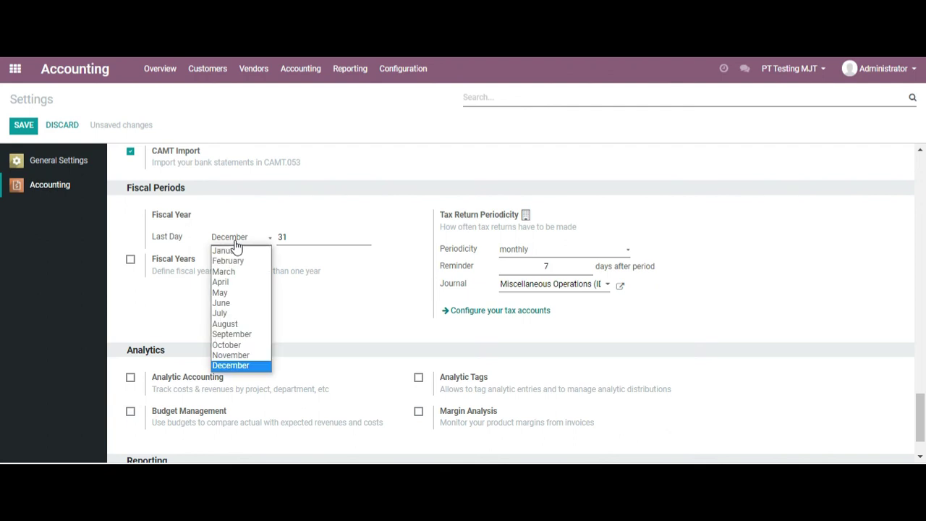
pyautogui.click(236, 244)
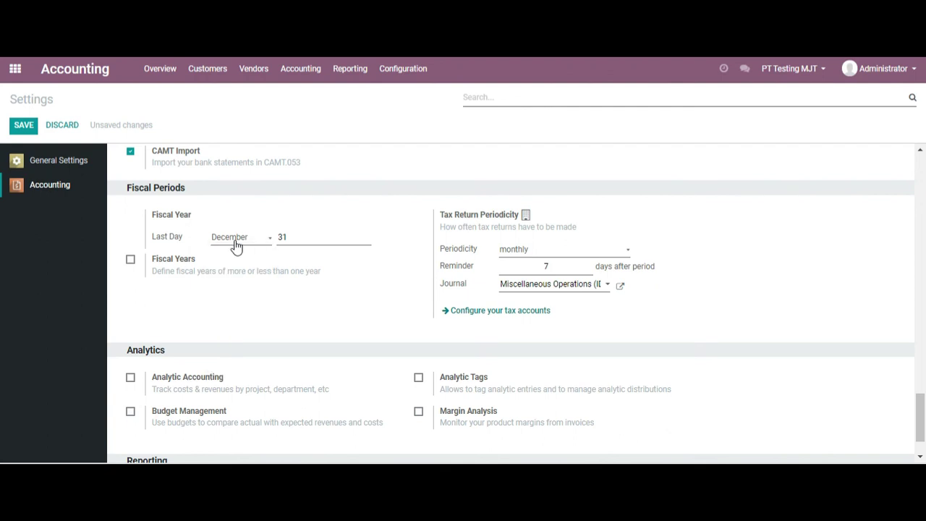
pyautogui.click(236, 247)
pyautogui.click(236, 246)
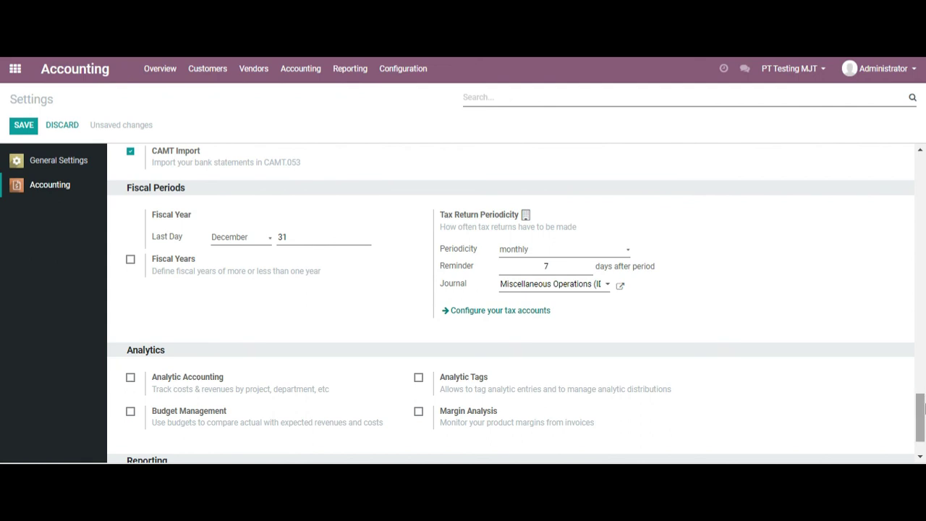
pyautogui.scroll(-1, 924, 409)
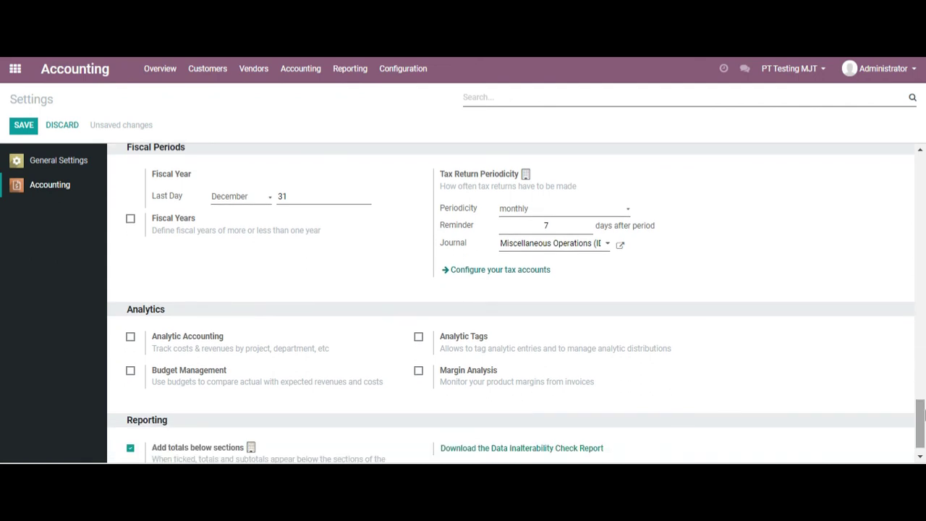
# - Keep tax returns monthly, leave Analytic Accounting and Budget Management ticked, and save
pyautogui.click(524, 210)
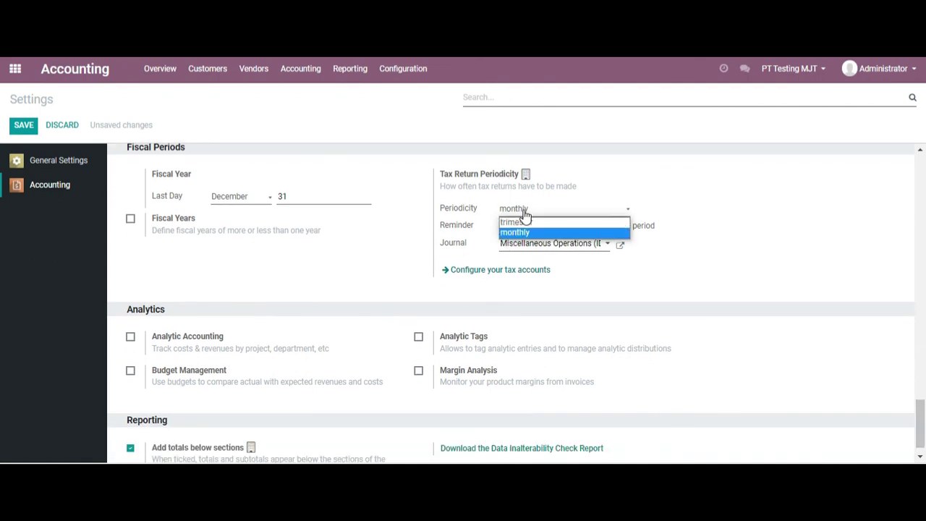
pyautogui.click(707, 243)
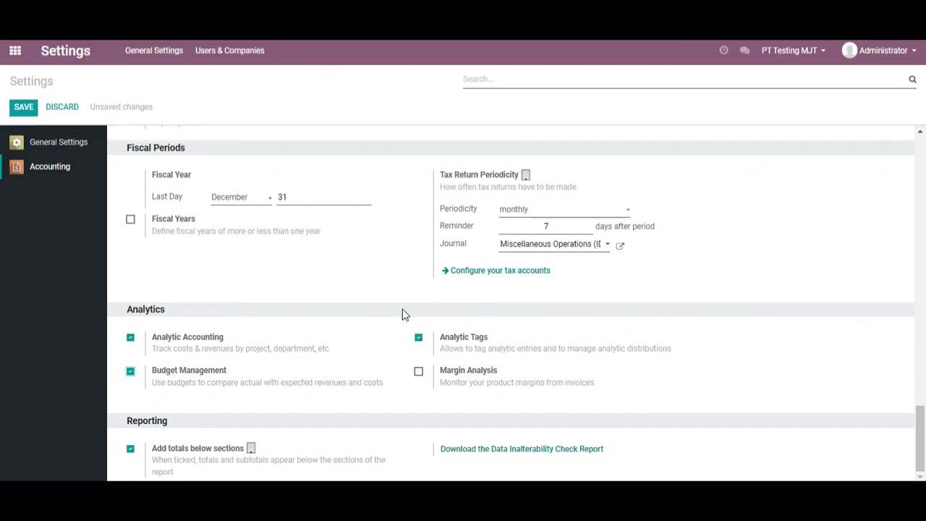
pyautogui.click(130, 337)
pyautogui.click(131, 372)
pyautogui.click(131, 339)
pyautogui.moveTo(205, 375)
pyautogui.click(131, 373)
pyautogui.click(28, 110)
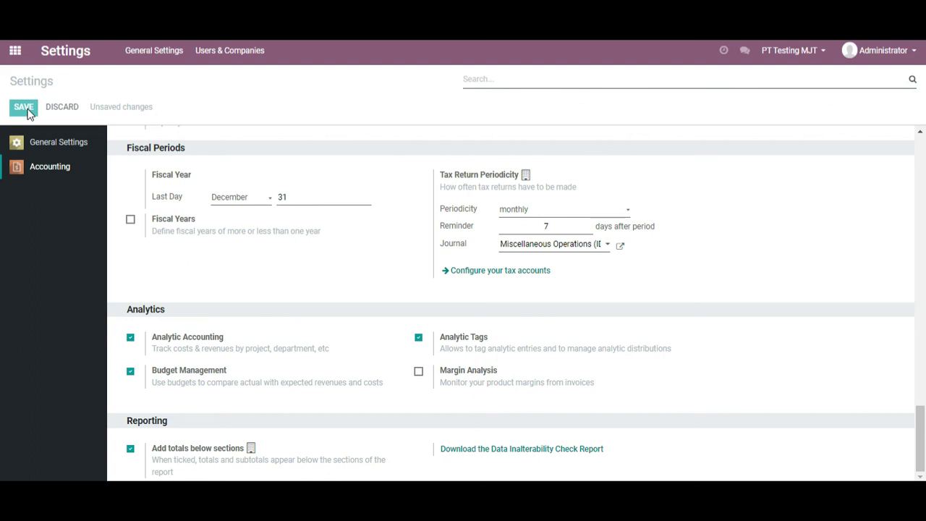
# - Finish saving the settings and open the Accounting app's Overview dashboard
pyautogui.click(25, 108)
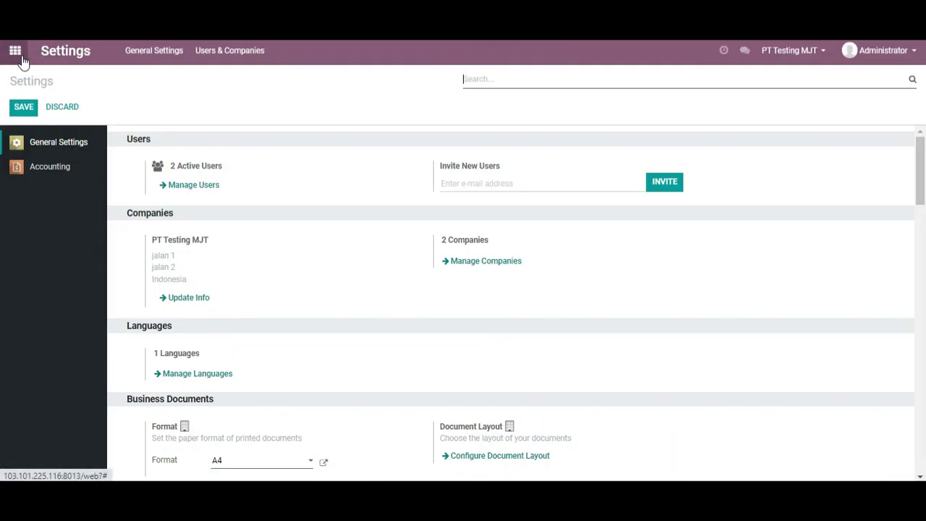
pyautogui.click(16, 51)
pyautogui.click(429, 167)
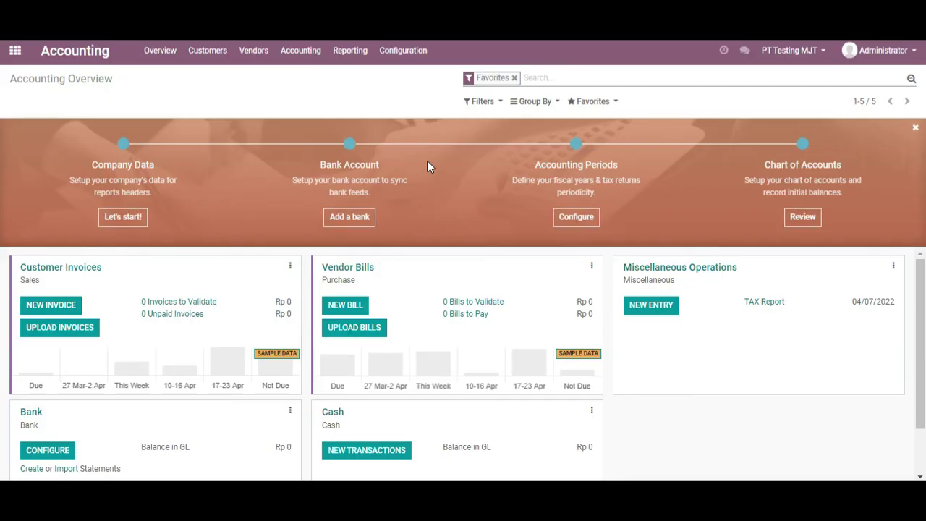
# - View the empty Analytic Accounts list, then open the empty Budgets list
pyautogui.click(404, 52)
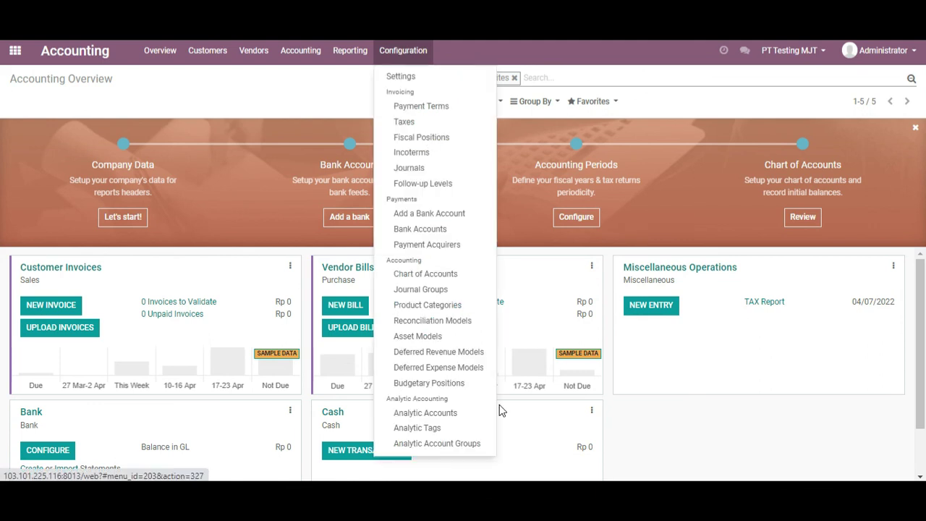
pyautogui.click(460, 413)
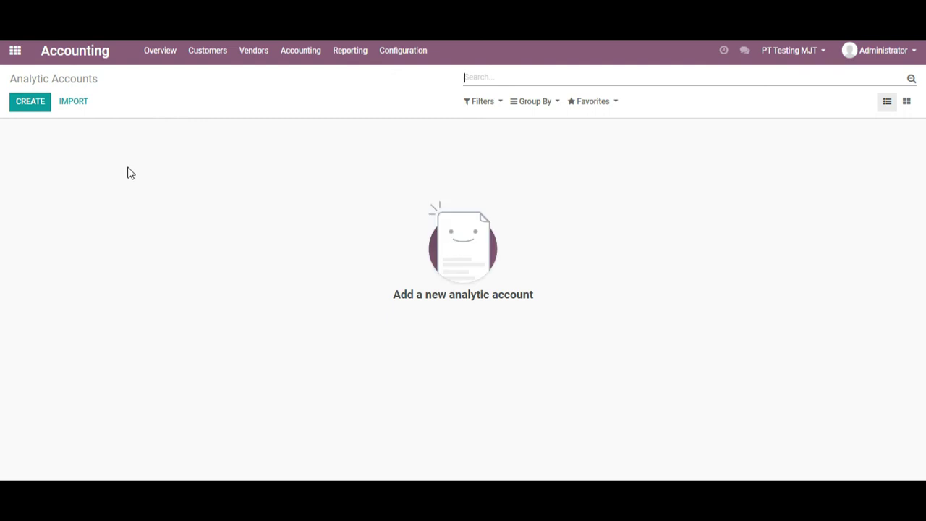
pyautogui.click(351, 57)
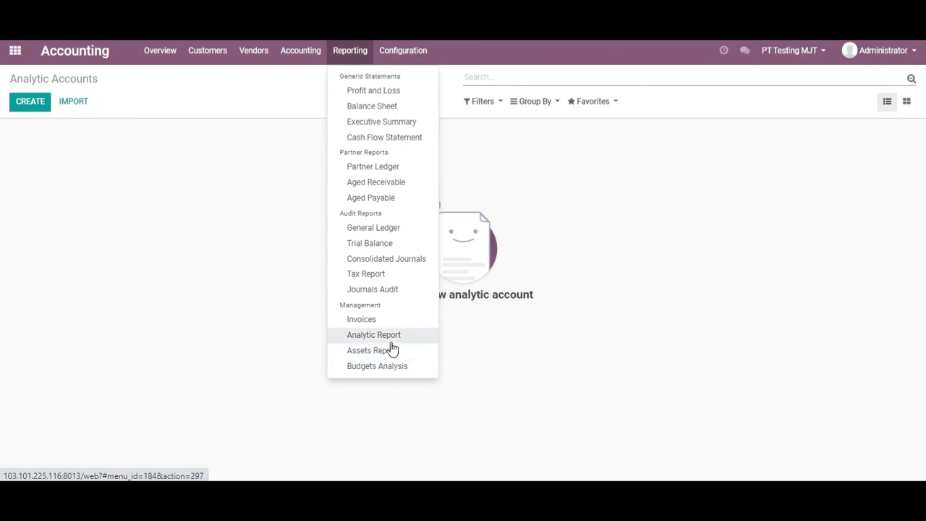
pyautogui.moveTo(300, 53)
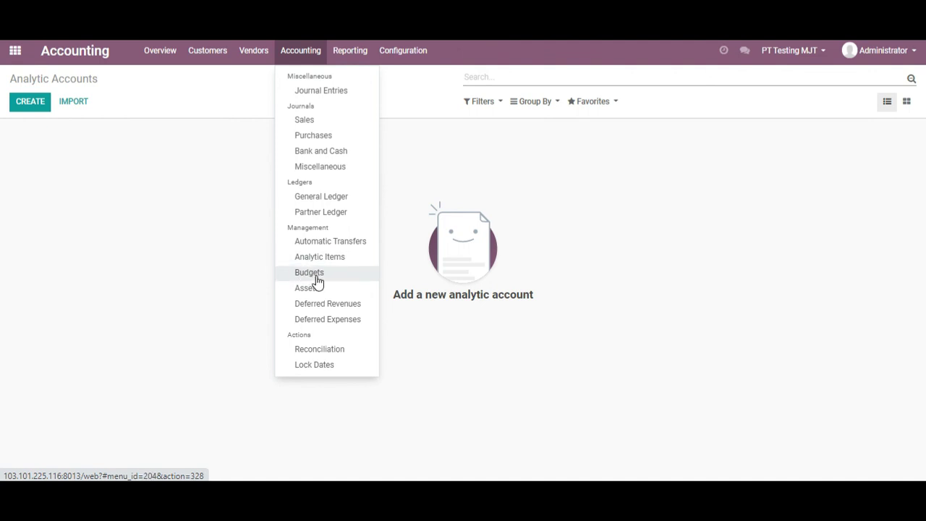
pyautogui.click(325, 278)
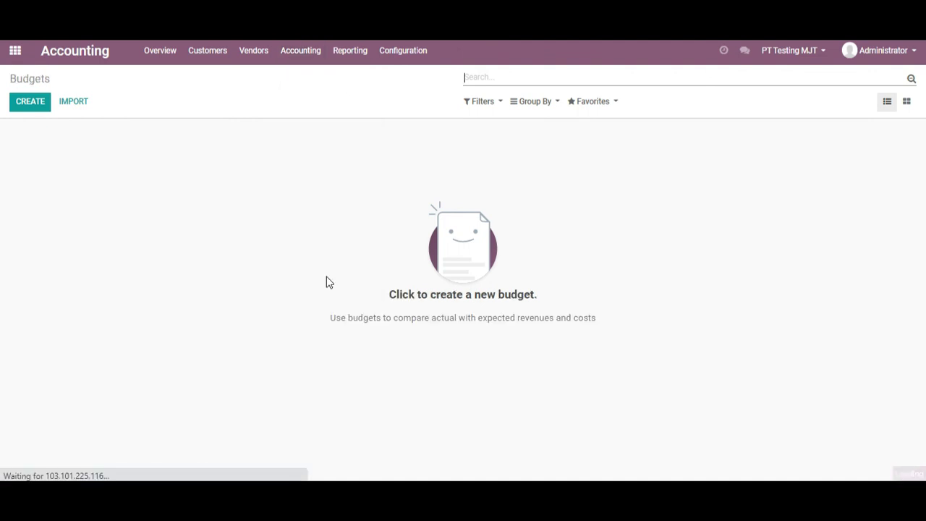